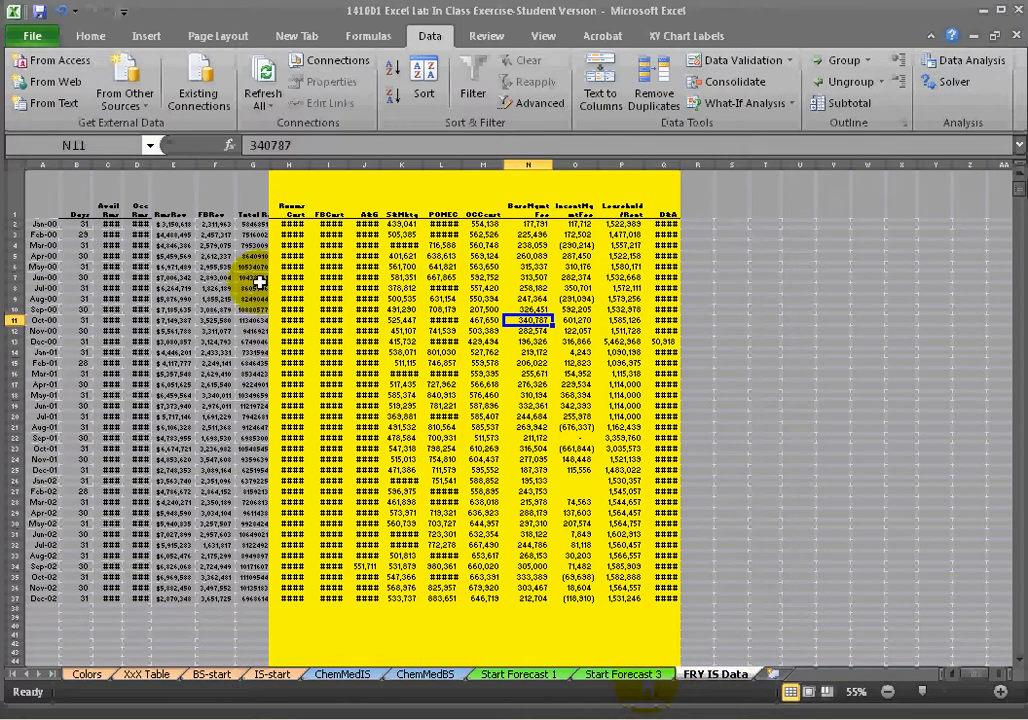
Autofit the width of the Rooms Cost column so its values display.
{"action": "left_click_drag", "start_coordinate": [80, 165], "coordinate": [665, 162]}
{"action": "left_click", "coordinate": [286, 164]}
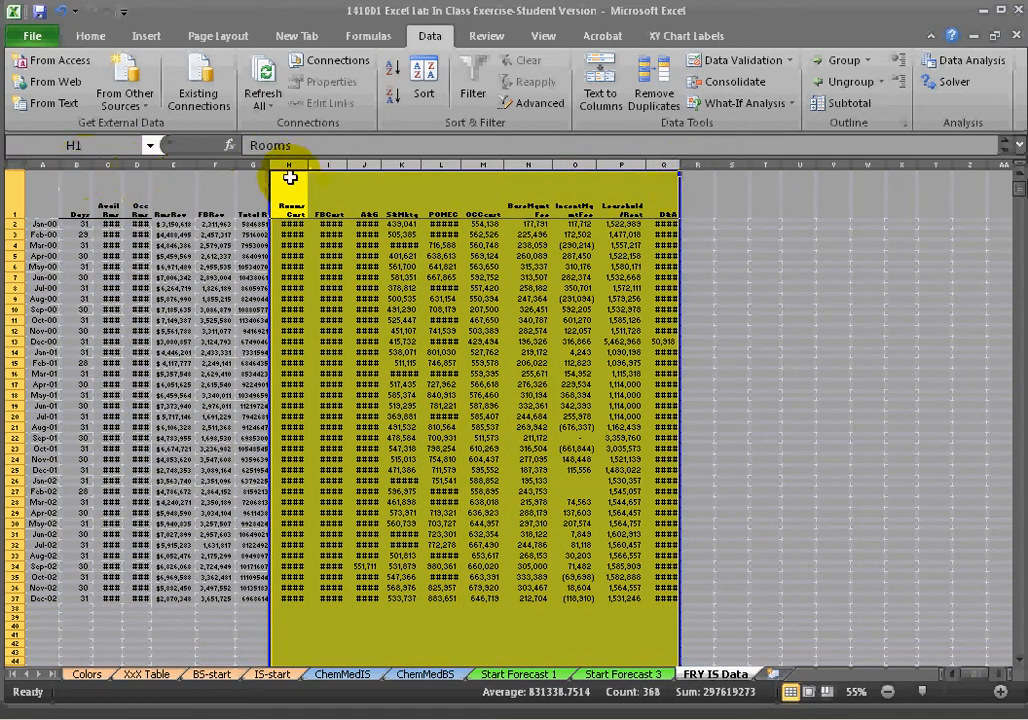
{"action": "left_click", "coordinate": [530, 352]}
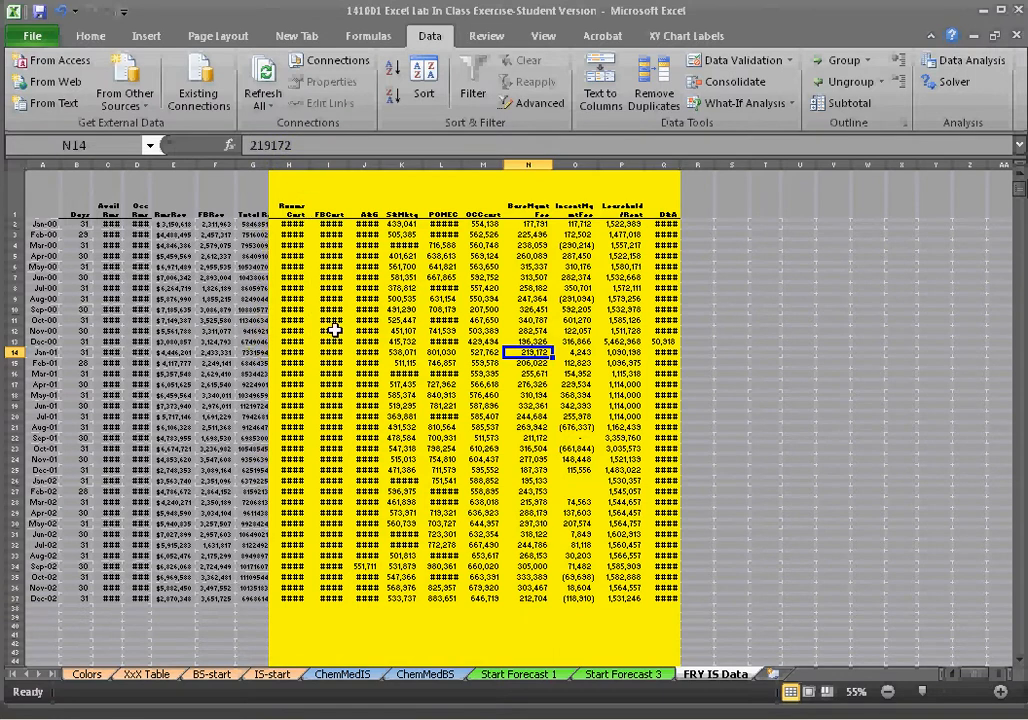
{"action": "double_click", "coordinate": [309, 166]}
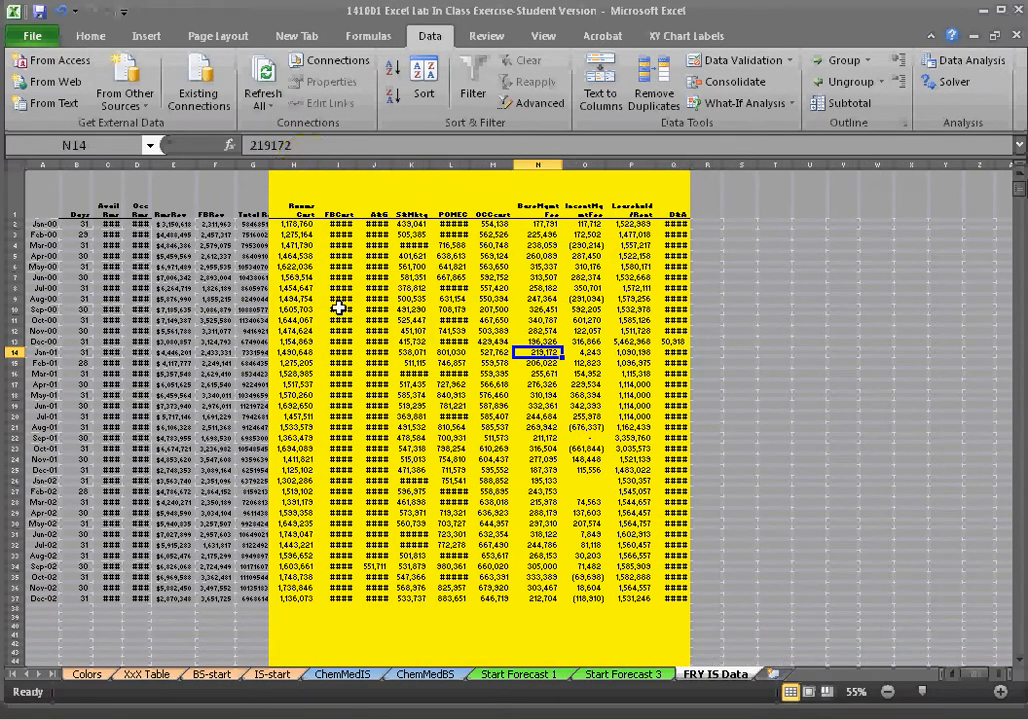
{"action": "left_click_drag", "start_coordinate": [310, 166], "coordinate": [298, 168]}
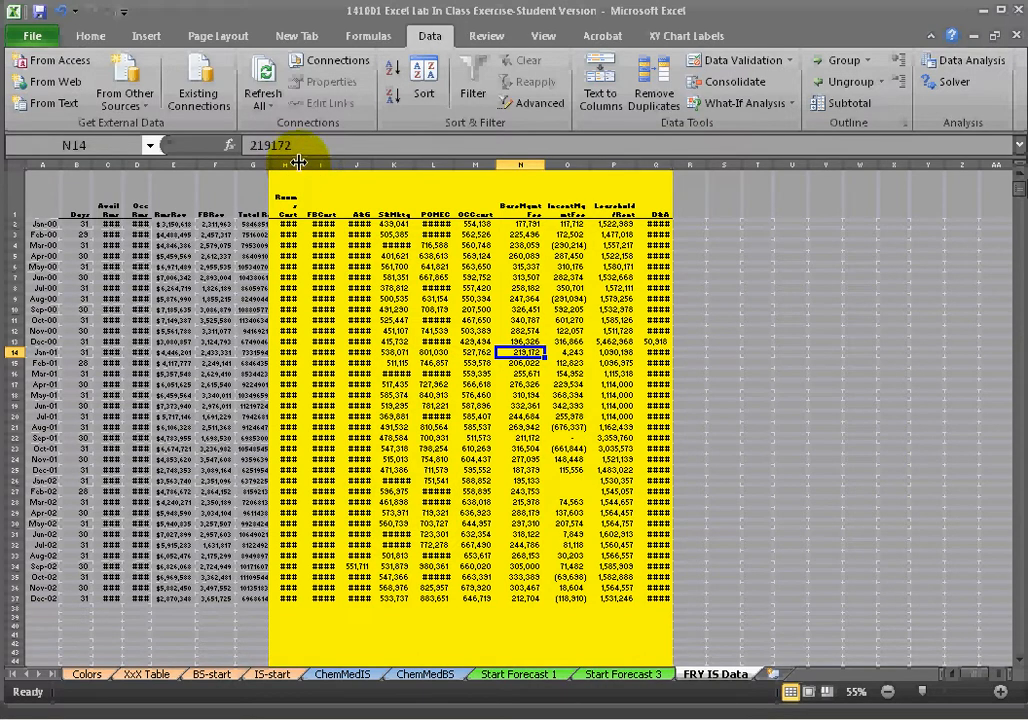
{"action": "double_click", "coordinate": [298, 162]}
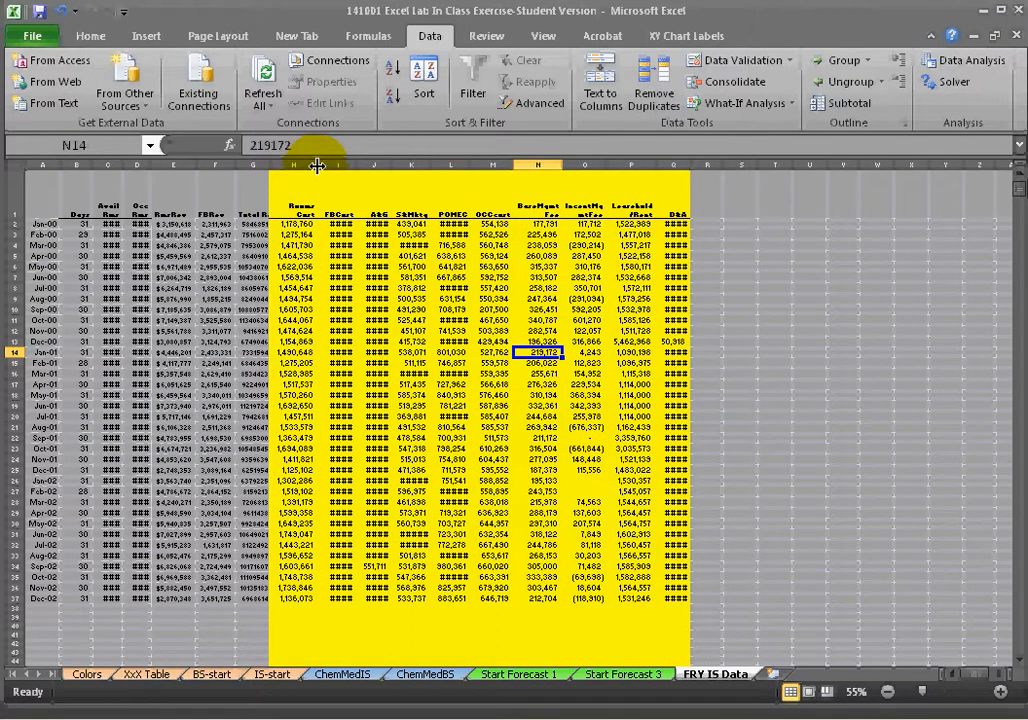
Select the whole sheet and autofit all column widths.
{"action": "left_click", "coordinate": [107, 234]}
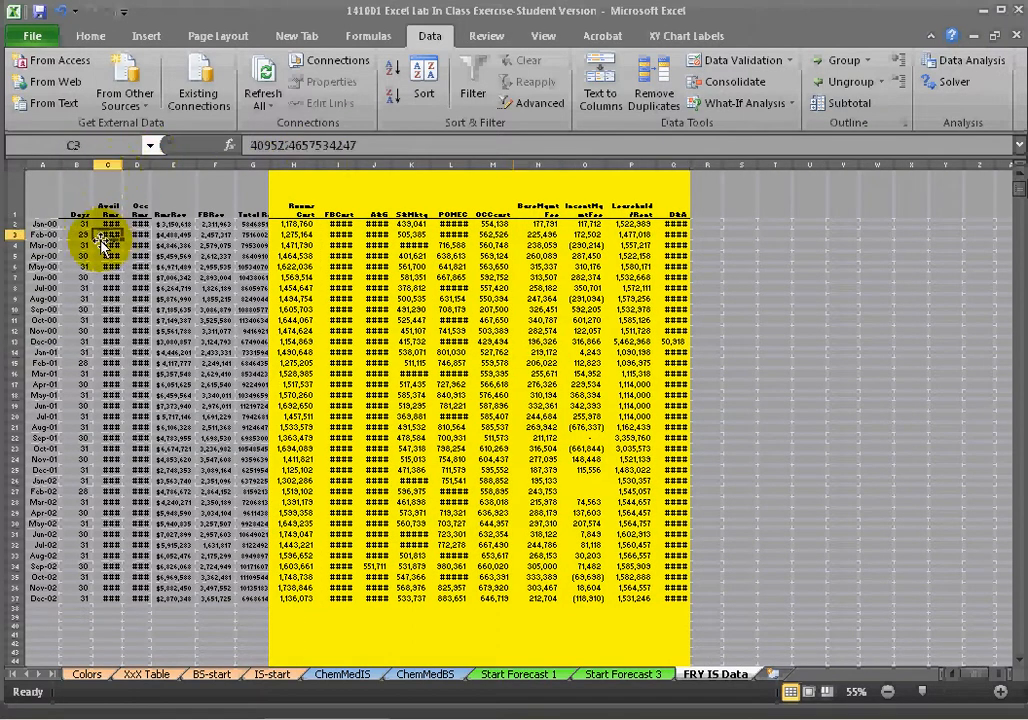
{"action": "left_click", "coordinate": [16, 165]}
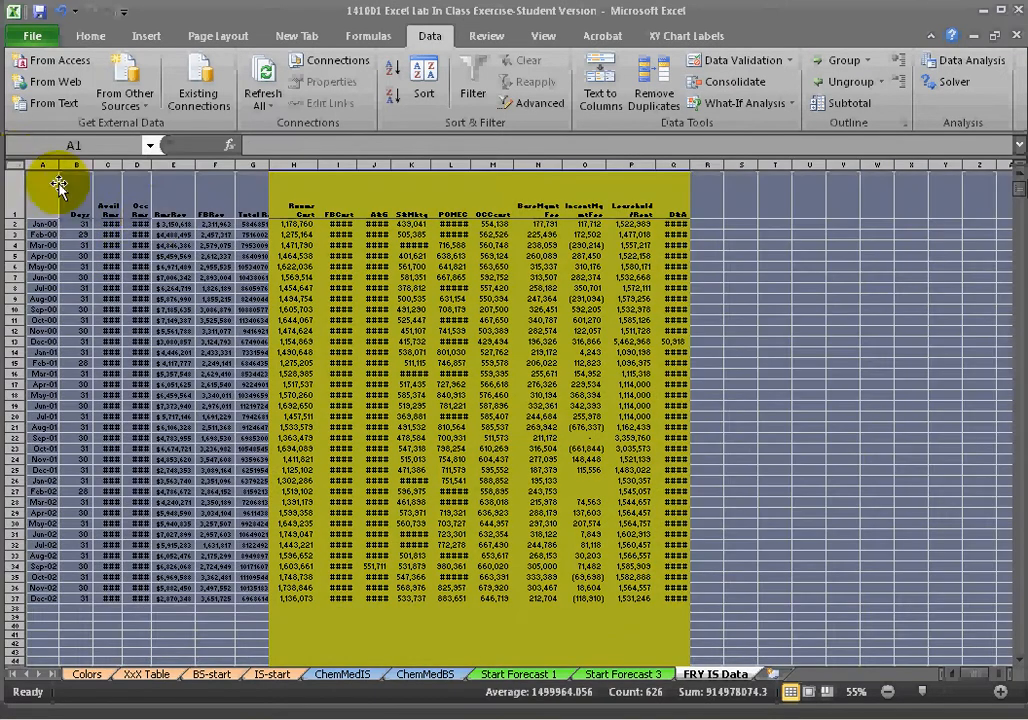
{"action": "double_click", "coordinate": [237, 166]}
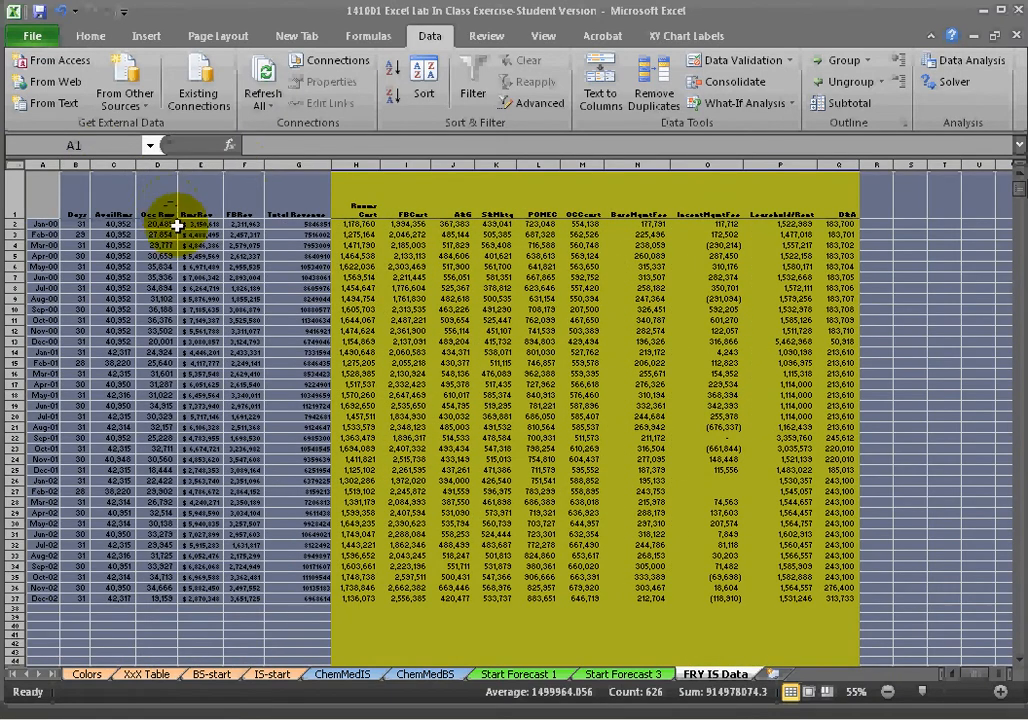
Apply the Times New Roman font to the entire worksheet.
{"action": "left_click", "coordinate": [190, 266]}
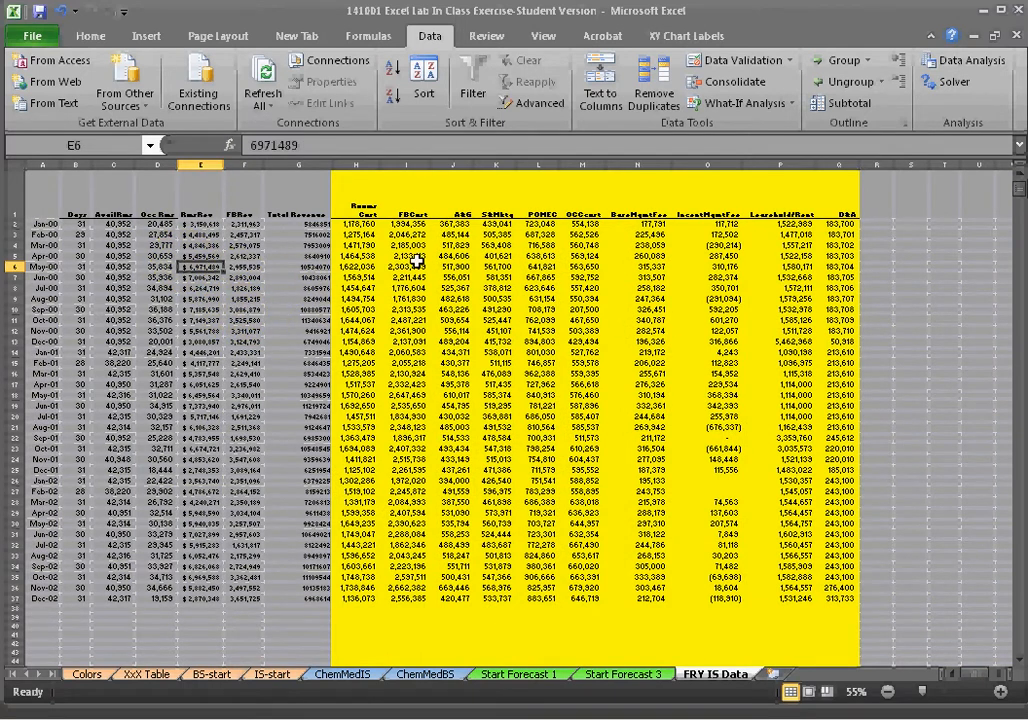
{"action": "scroll", "coordinate": [415, 262], "scroll_direction": "up", "scroll_amount": 5}
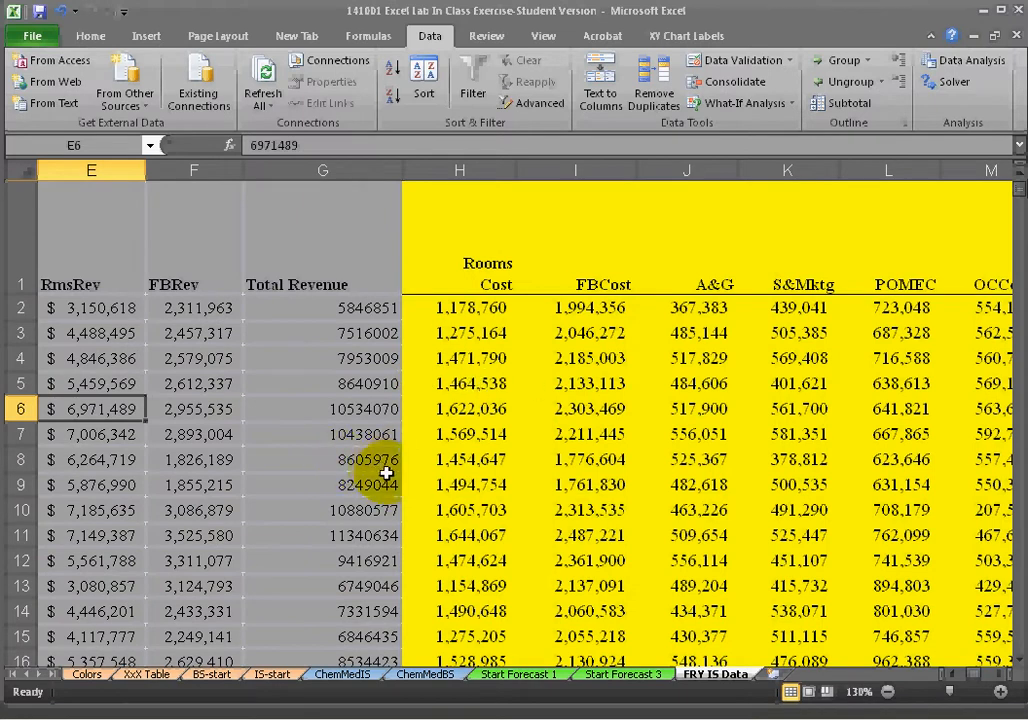
{"action": "scroll", "coordinate": [324, 402], "scroll_direction": "down", "scroll_amount": 5}
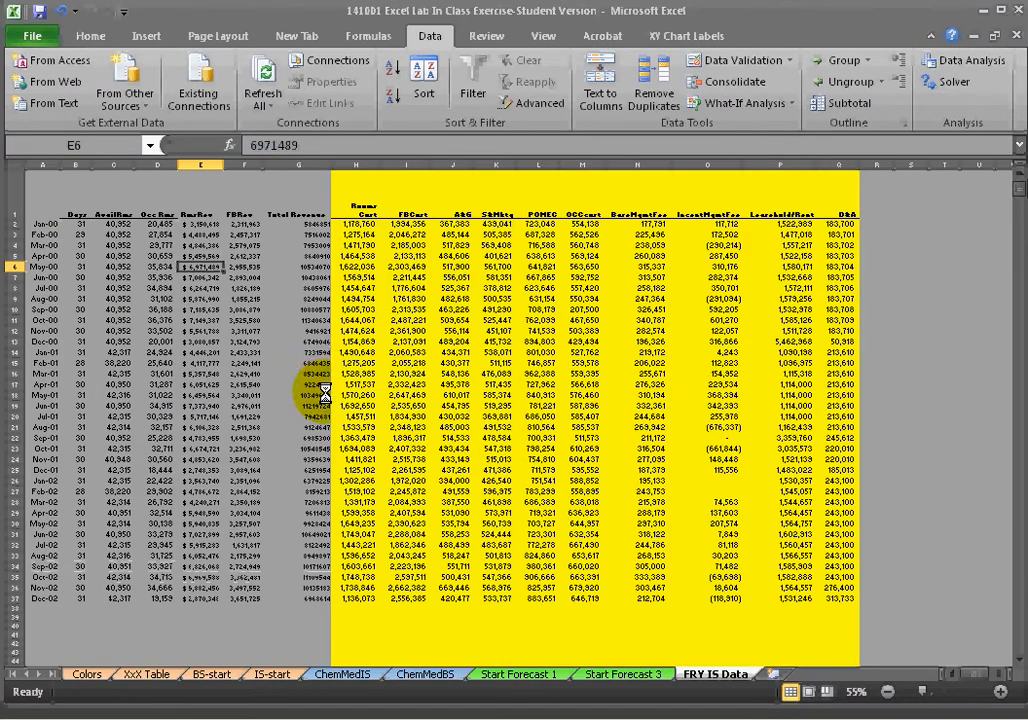
{"action": "left_click", "coordinate": [14, 162]}
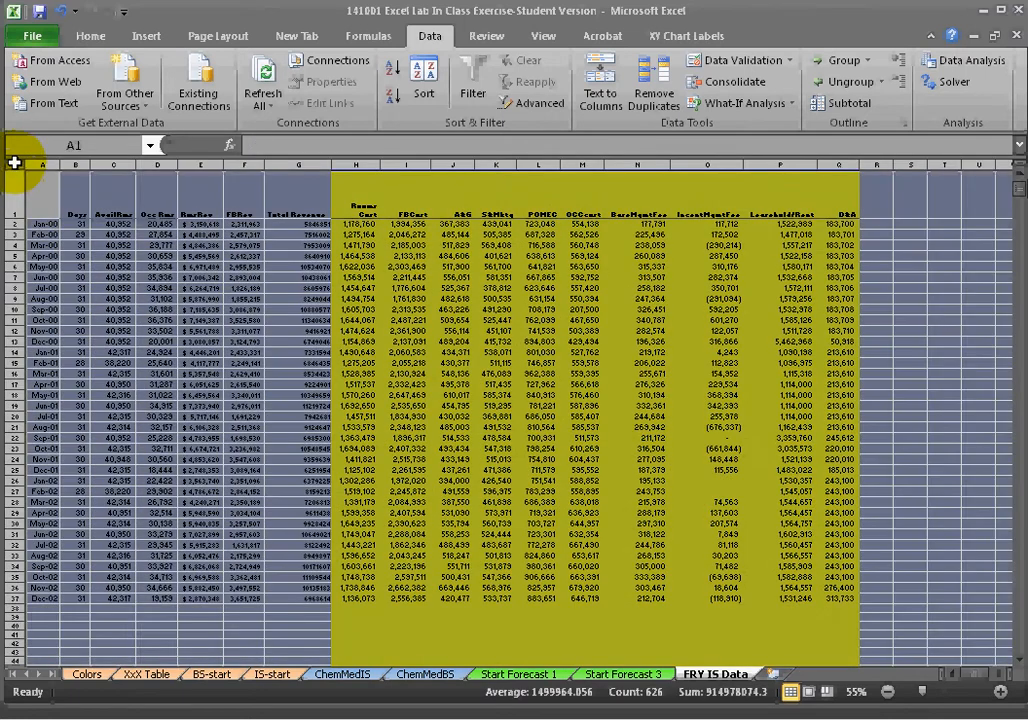
{"action": "left_click", "coordinate": [88, 36]}
{"action": "type", "text": "Times New Roman"}
{"action": "key", "text": "Tab"}
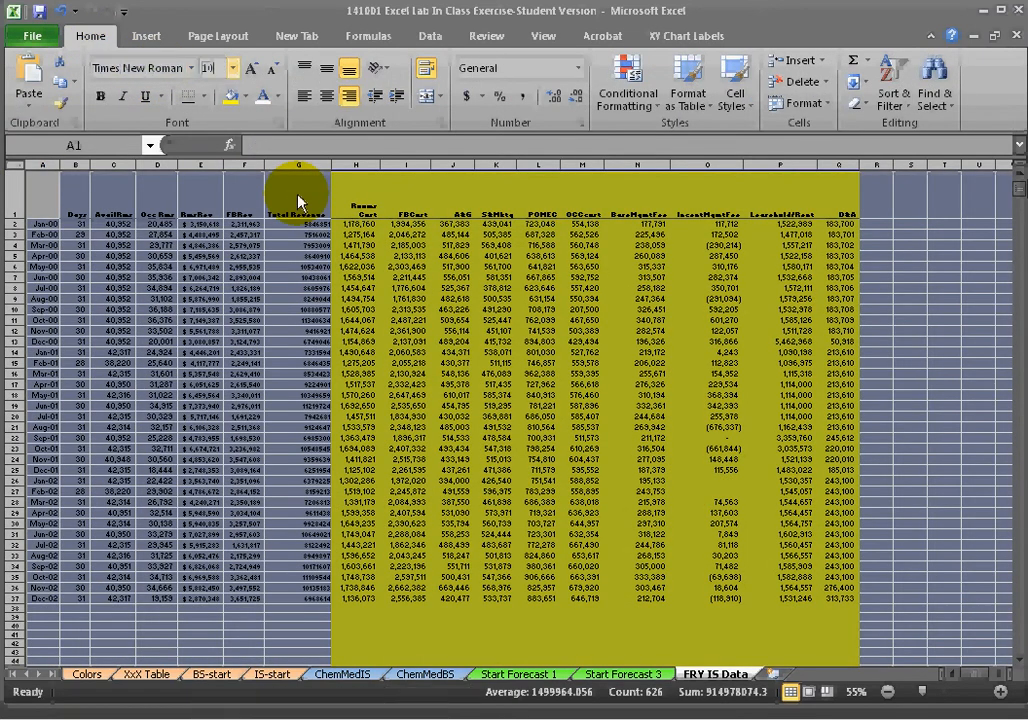
{"action": "key", "text": "Return"}
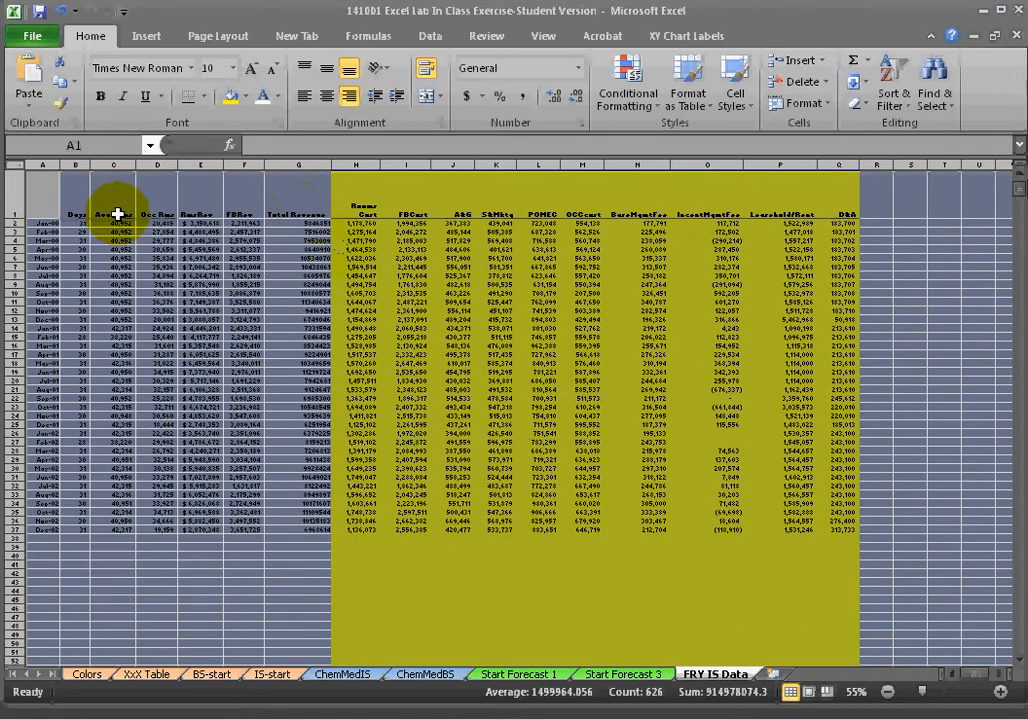
Turn off the worksheet gridlines.
{"action": "left_click", "coordinate": [10, 200]}
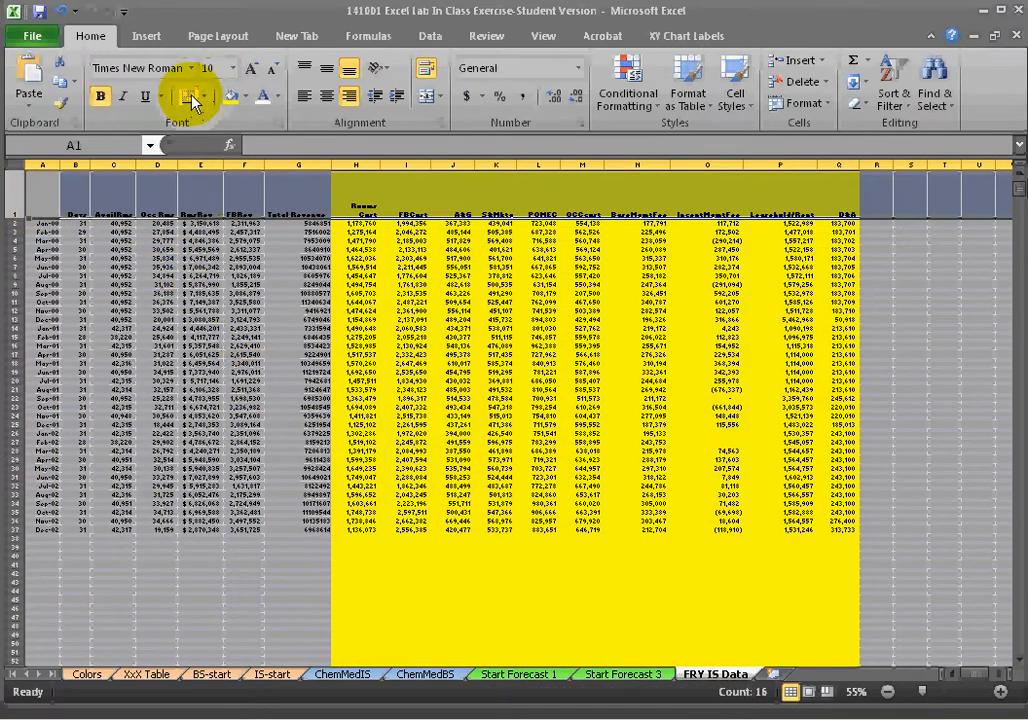
{"action": "left_click", "coordinate": [326, 381]}
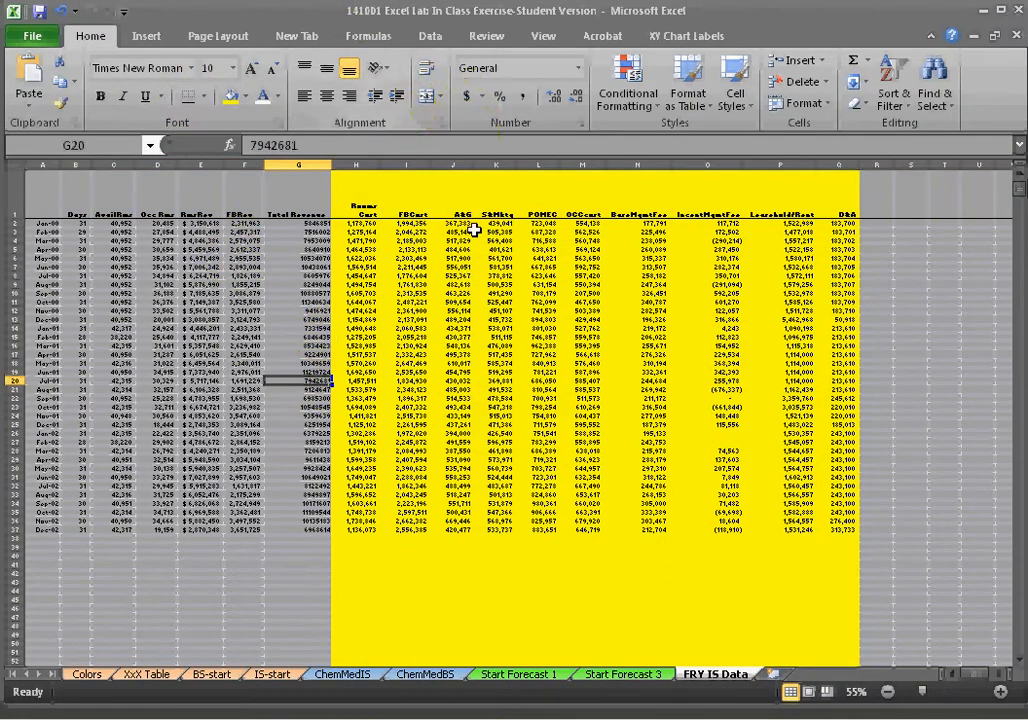
{"action": "left_click", "coordinate": [543, 38]}
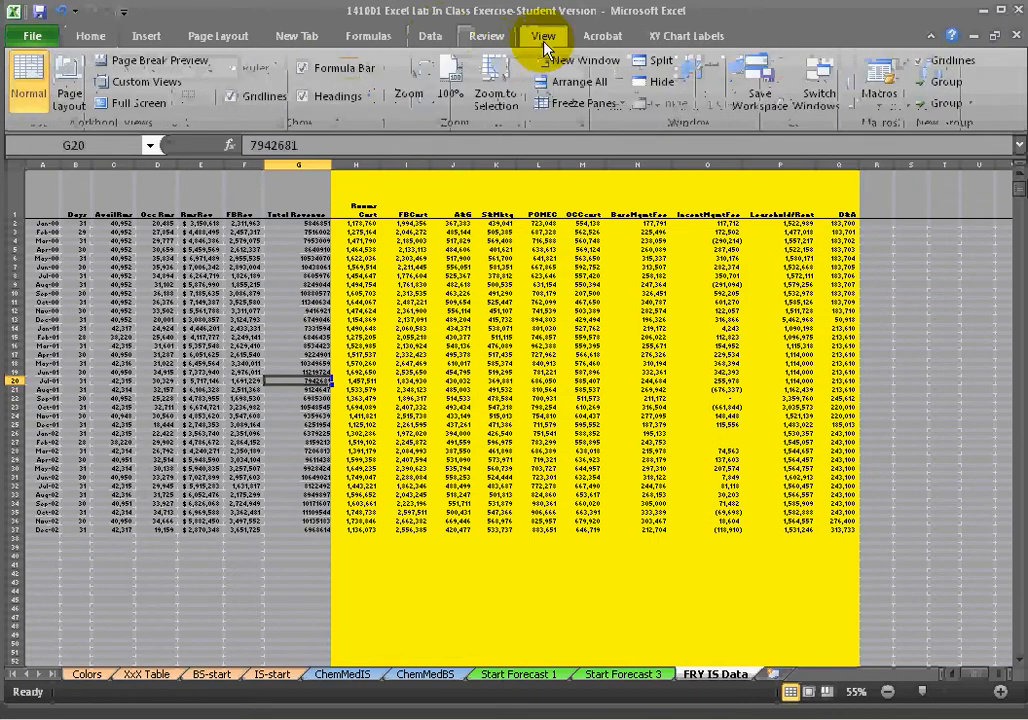
{"action": "left_click", "coordinate": [245, 98]}
Edit the Total Revenue header in G1 so it breaks onto two lines.
{"action": "left_click_drag", "start_coordinate": [452, 222], "coordinate": [450, 190]}
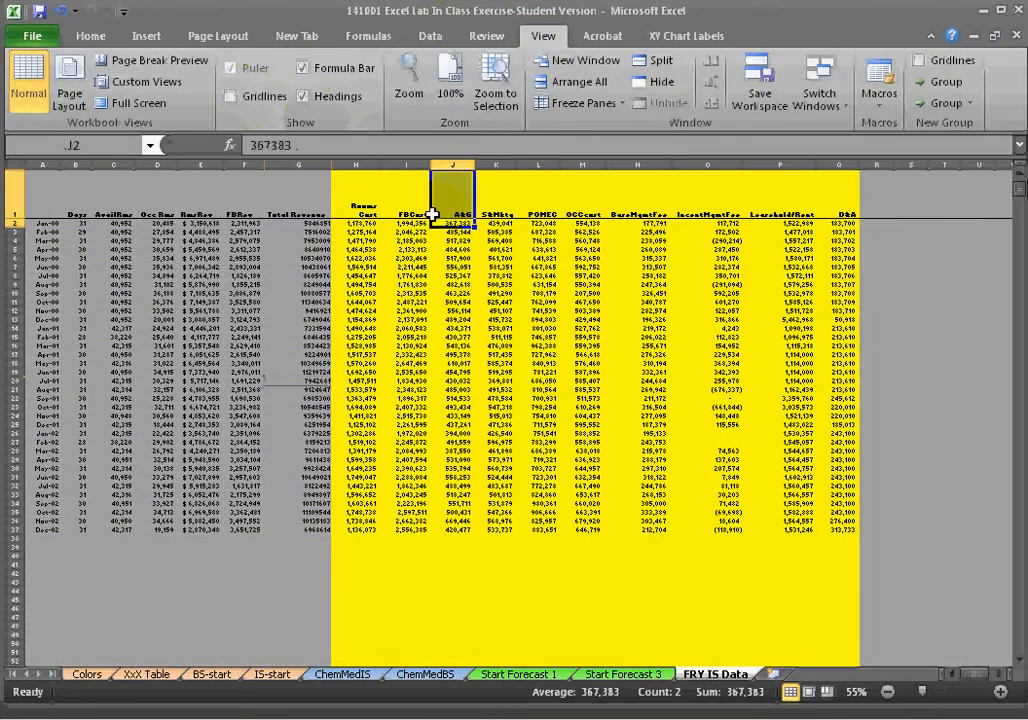
{"action": "left_click", "coordinate": [296, 206]}
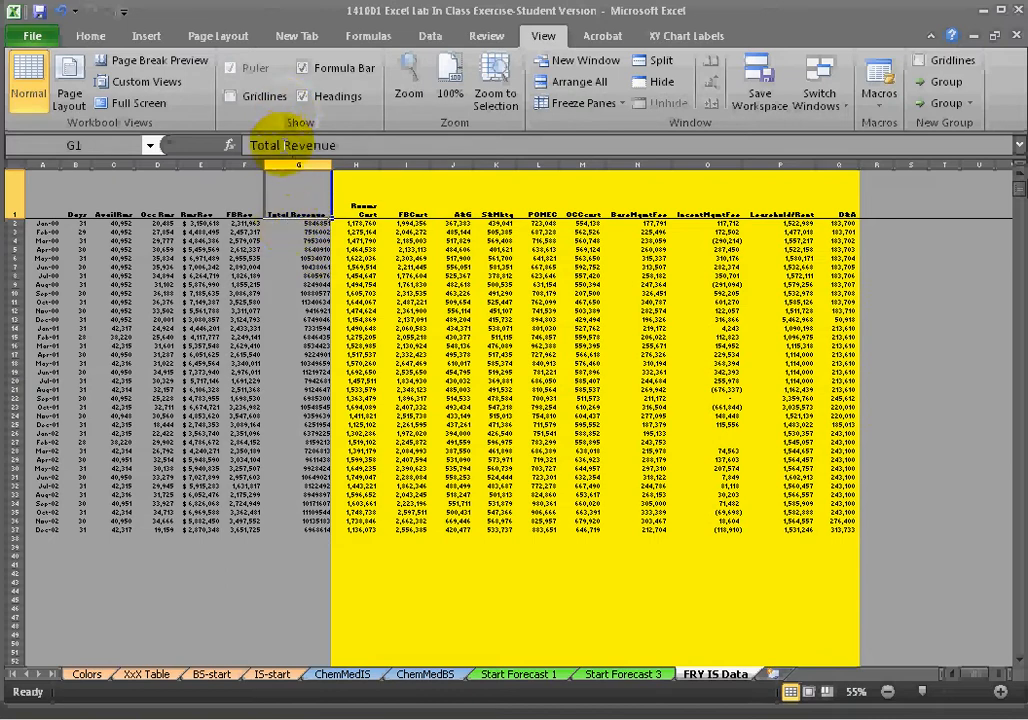
{"action": "left_click", "coordinate": [268, 145]}
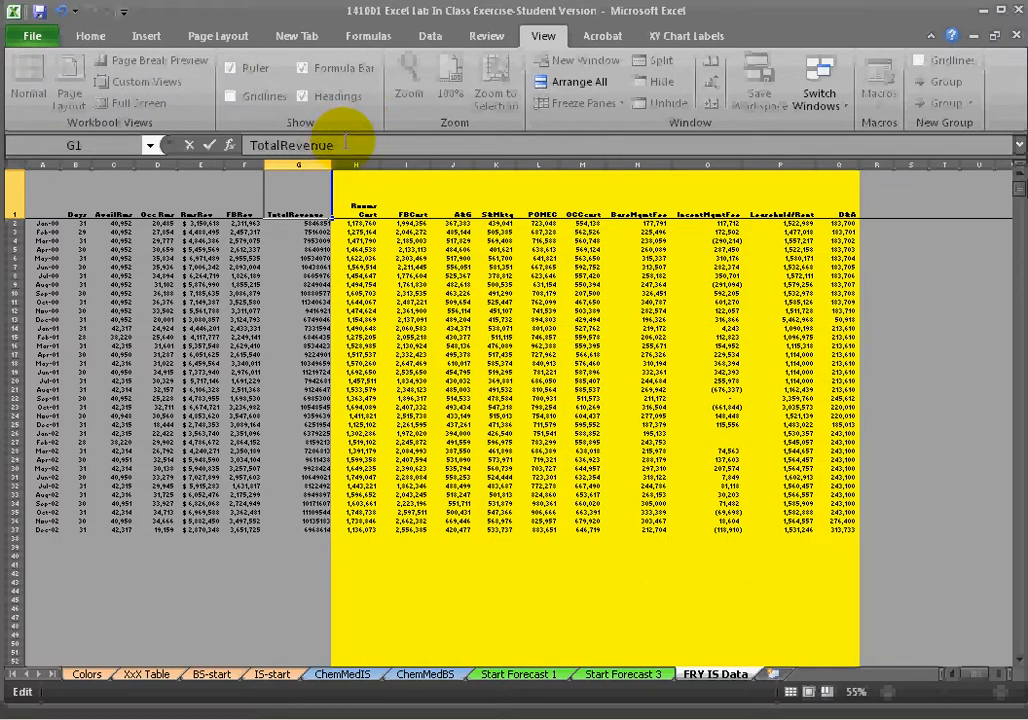
{"action": "key", "text": "BackSpace"}
{"action": "key", "text": "BackSpace"}
{"action": "key", "text": "BackSpace"}
{"action": "key", "text": "BackSpace"}
{"action": "key", "text": "BackSpace"}
{"action": "key", "text": "Return"}
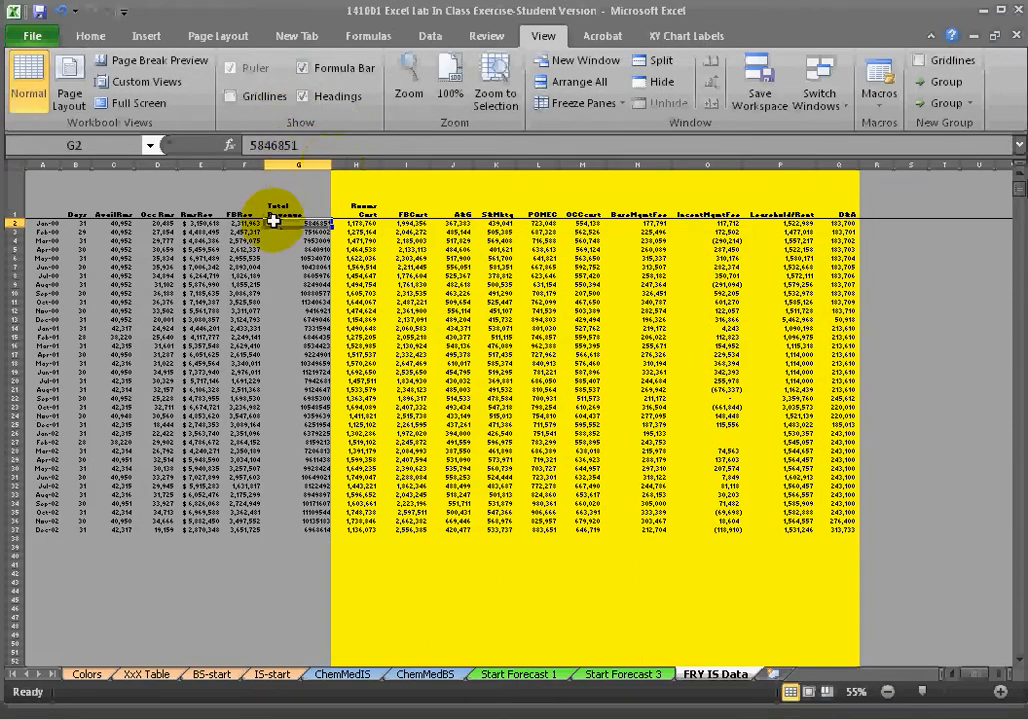
Autofit the width of the Total Revenue column.
{"action": "double_click", "coordinate": [331, 165]}
{"action": "left_click", "coordinate": [340, 190]}
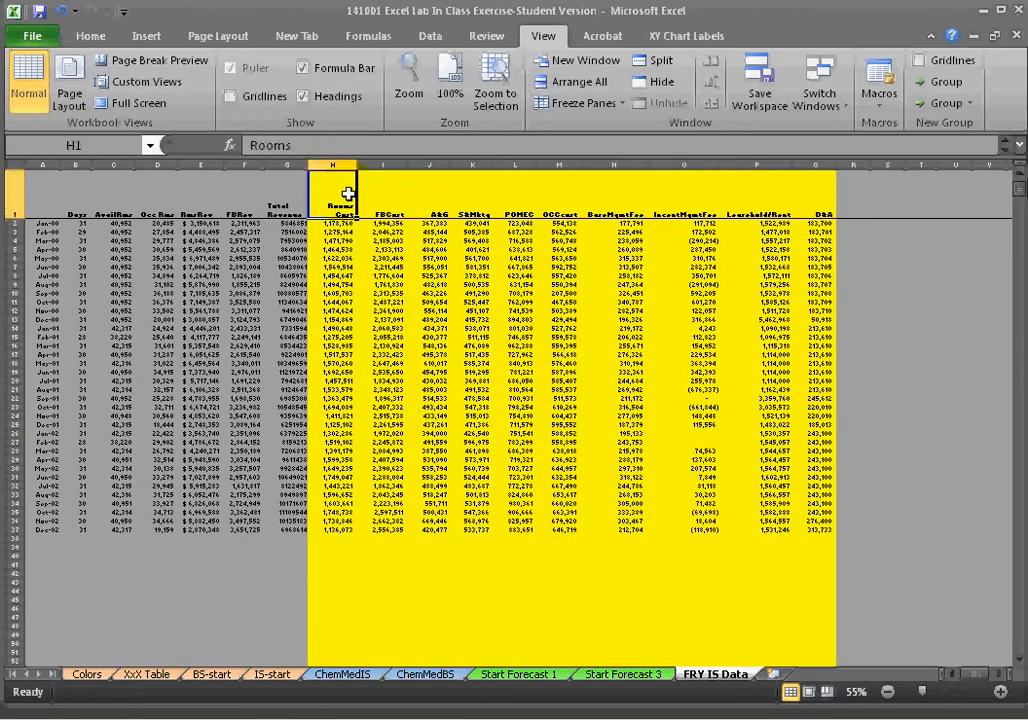
{"action": "key", "text": "Down"}
{"action": "key", "text": "Up"}
{"action": "key", "text": "Left"}
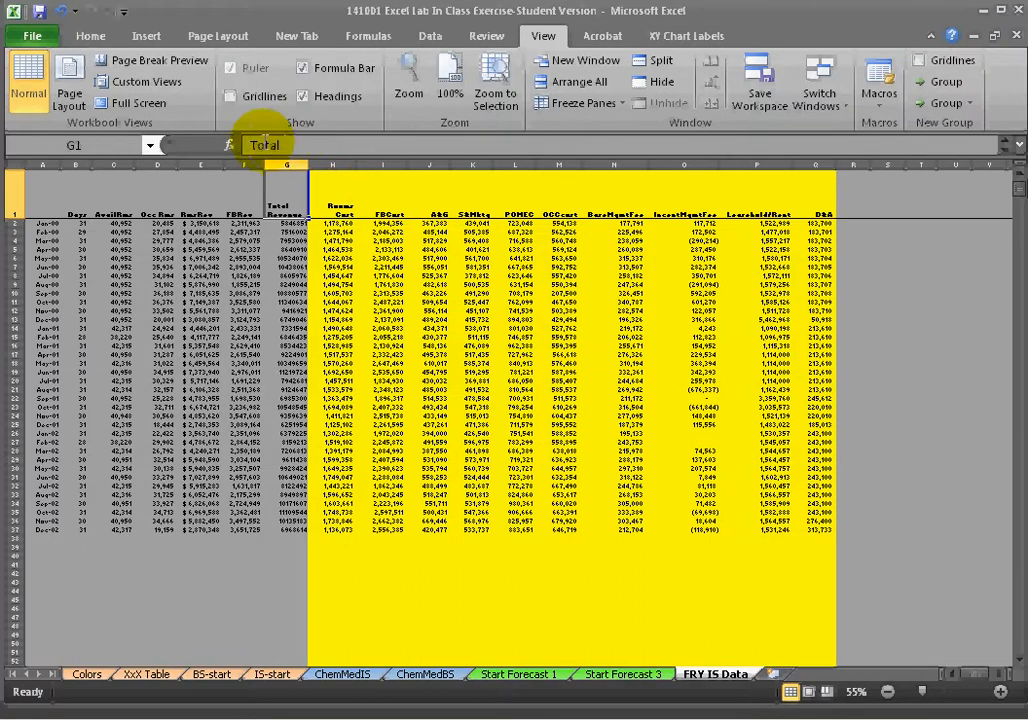
Right-align the Total Revenue column.
{"action": "left_click", "coordinate": [308, 165]}
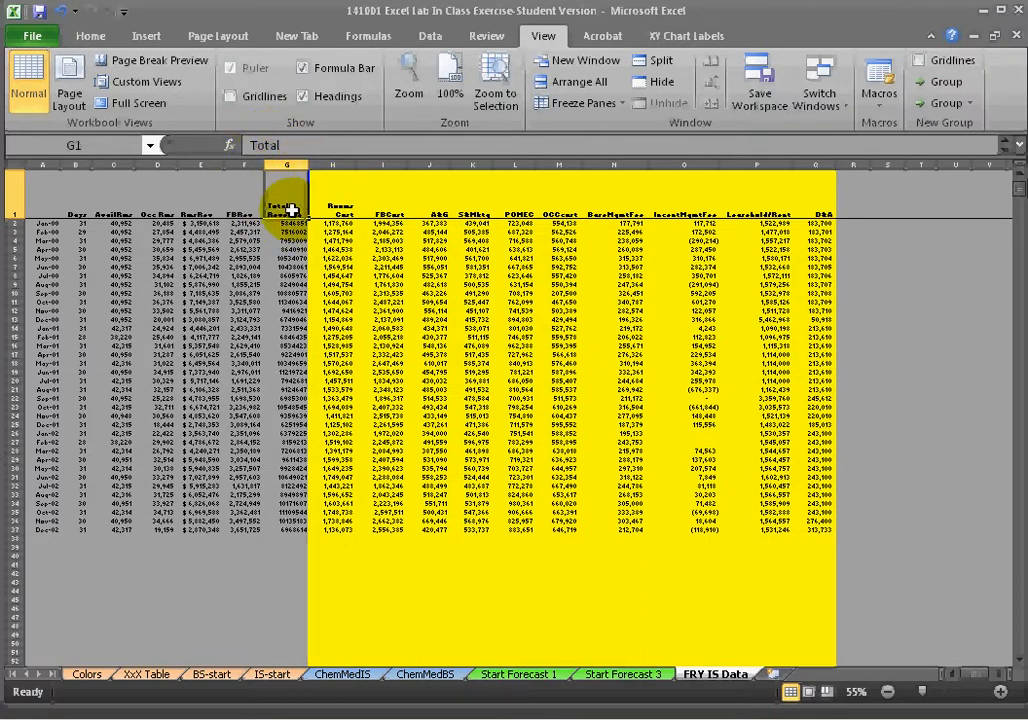
{"action": "left_click", "coordinate": [381, 301]}
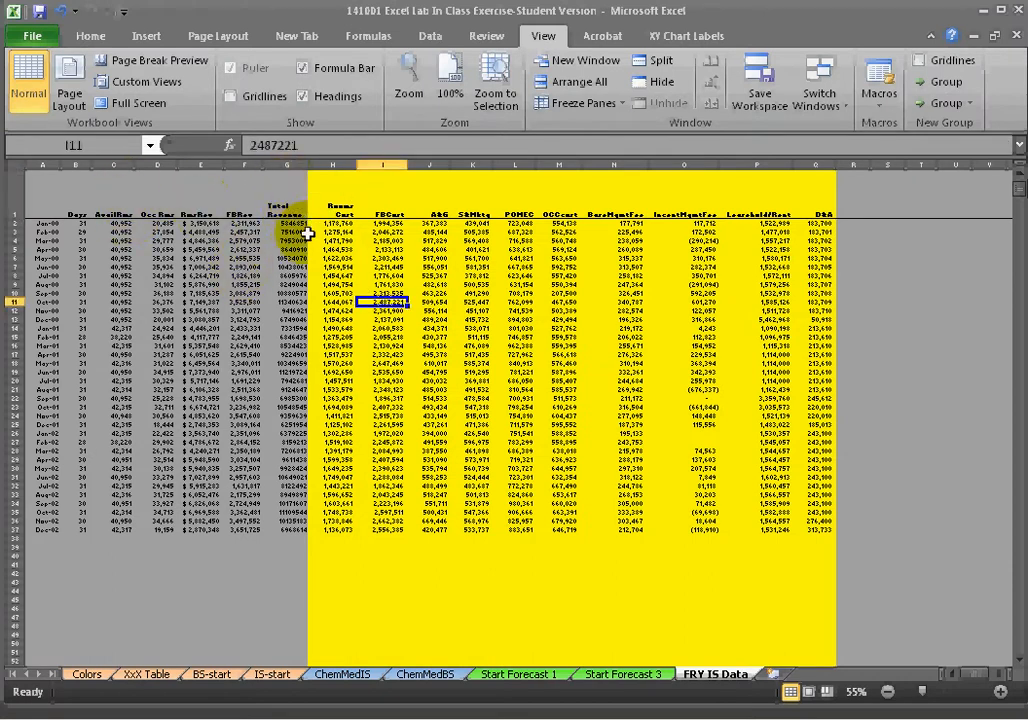
{"action": "scroll", "coordinate": [300, 225], "scroll_direction": "up", "scroll_amount": 5}
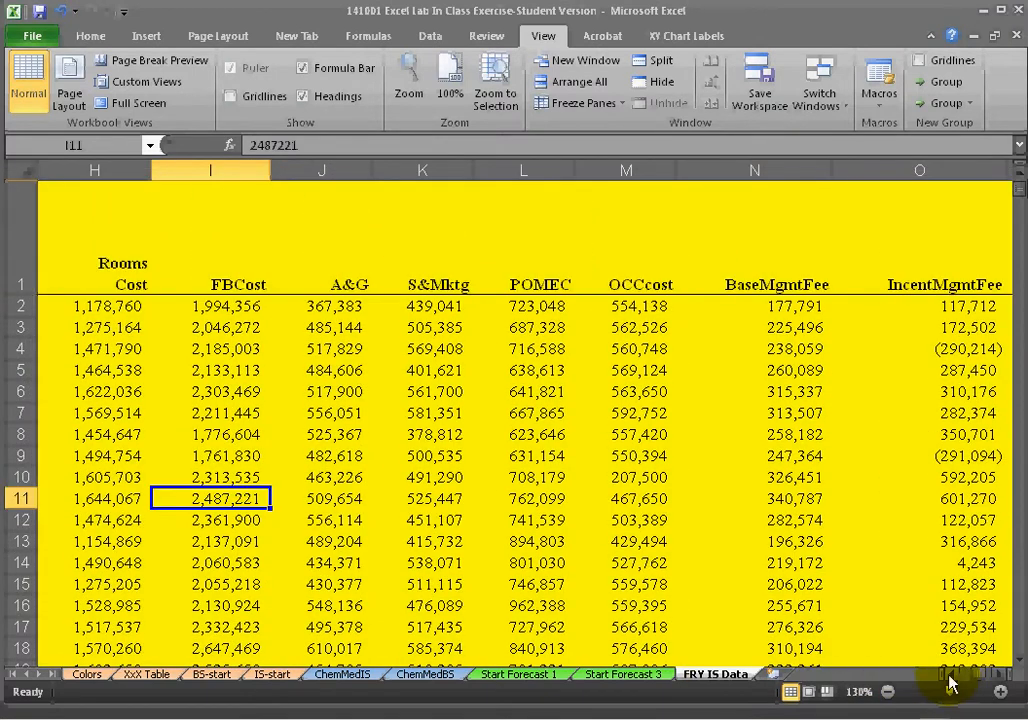
{"action": "left_click_drag", "start_coordinate": [977, 675], "coordinate": [957, 680]}
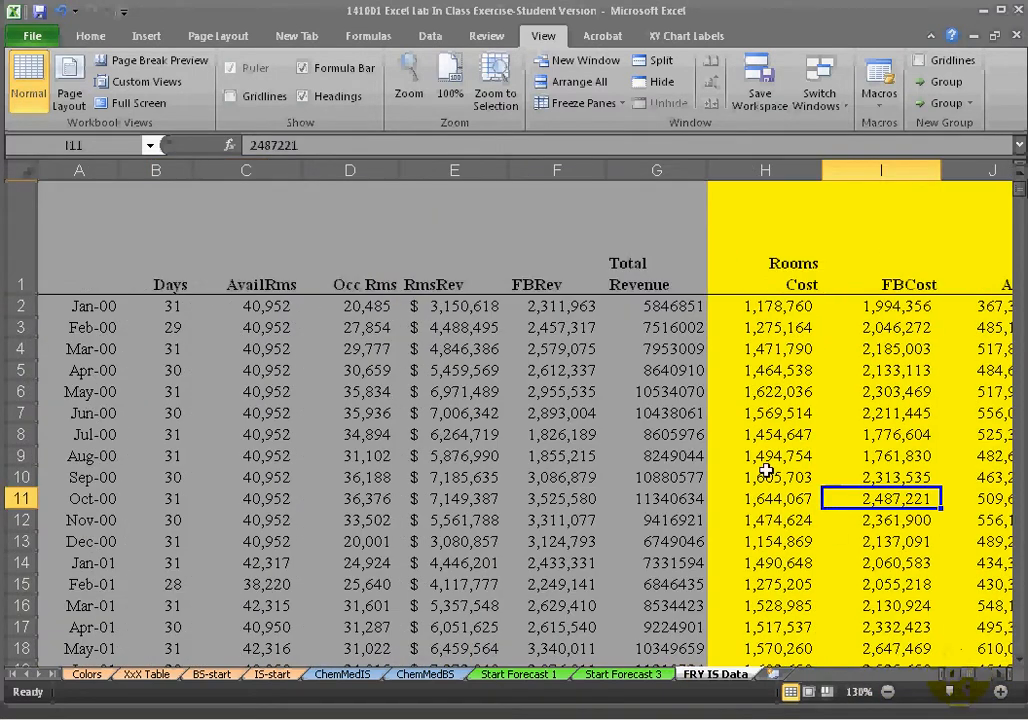
{"action": "left_click", "coordinate": [652, 170]}
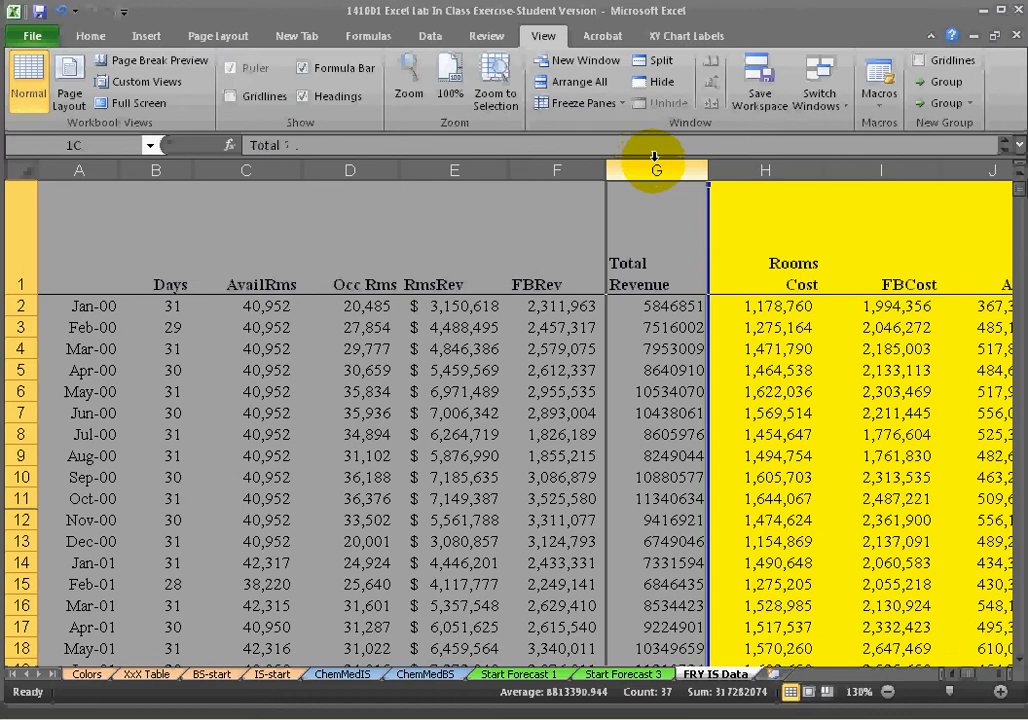
{"action": "left_click", "coordinate": [88, 36]}
{"action": "left_click", "coordinate": [349, 96]}
{"action": "left_click", "coordinate": [717, 342]}
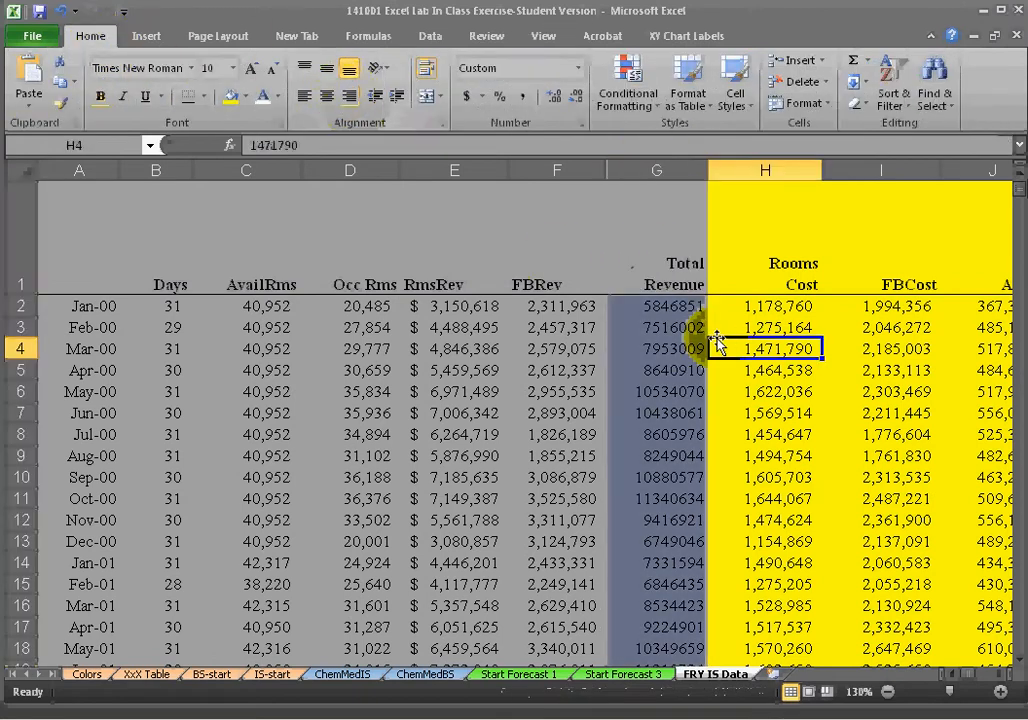
Autofit the widths of the Total Revenue and Rooms Cost columns.
{"action": "double_click", "coordinate": [709, 171]}
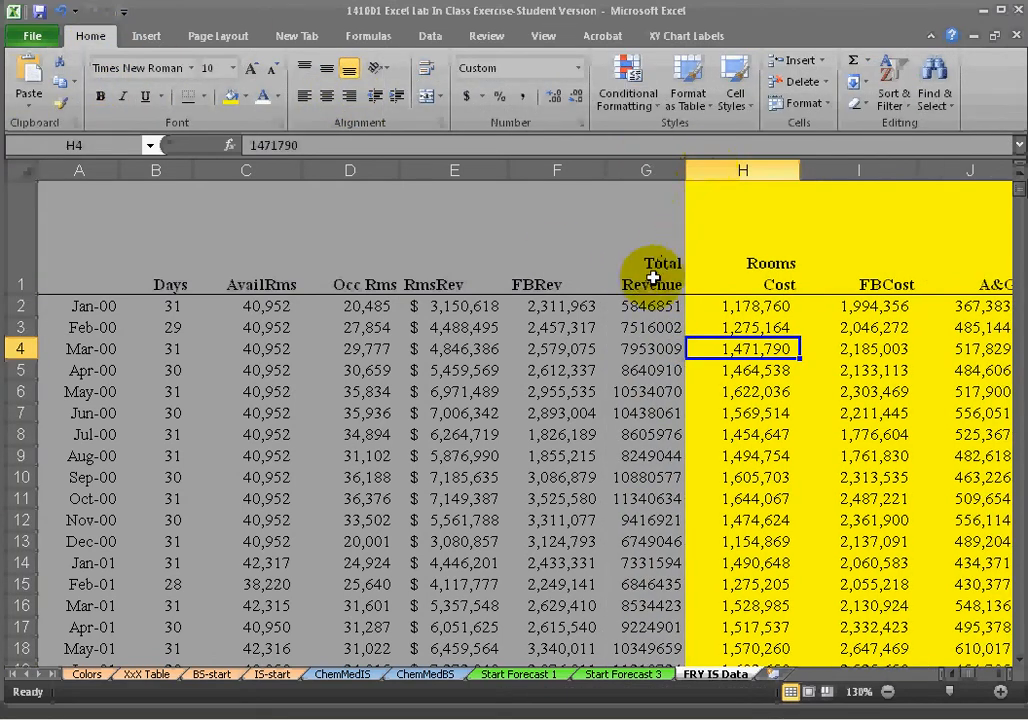
{"action": "double_click", "coordinate": [800, 170]}
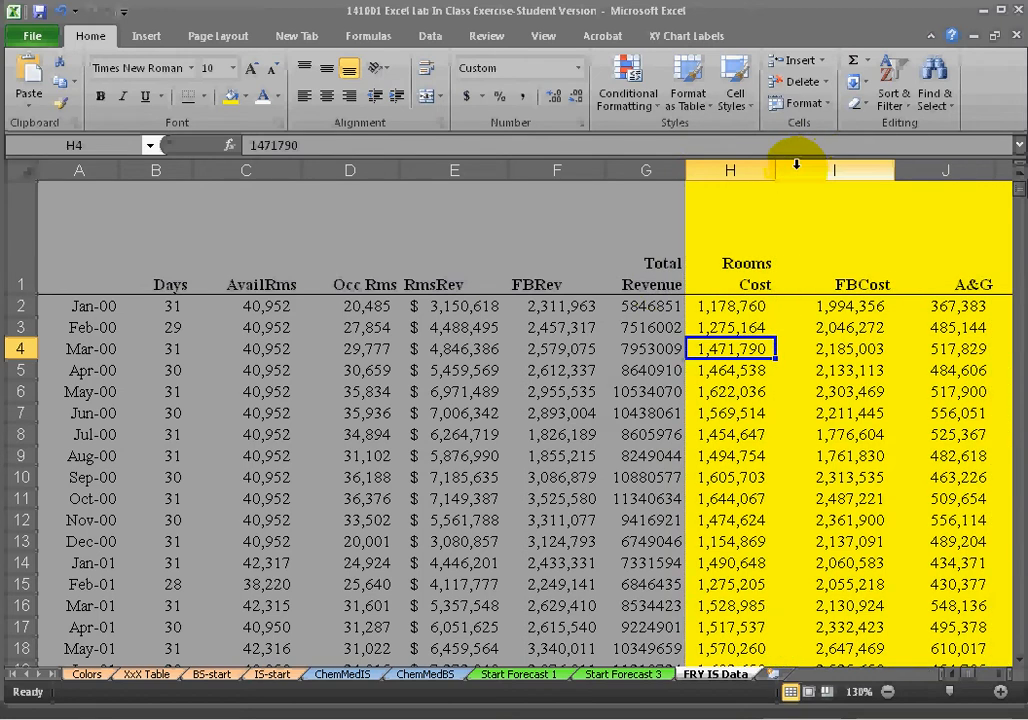
{"action": "left_click", "coordinate": [647, 171]}
{"action": "left_click", "coordinate": [730, 170]}
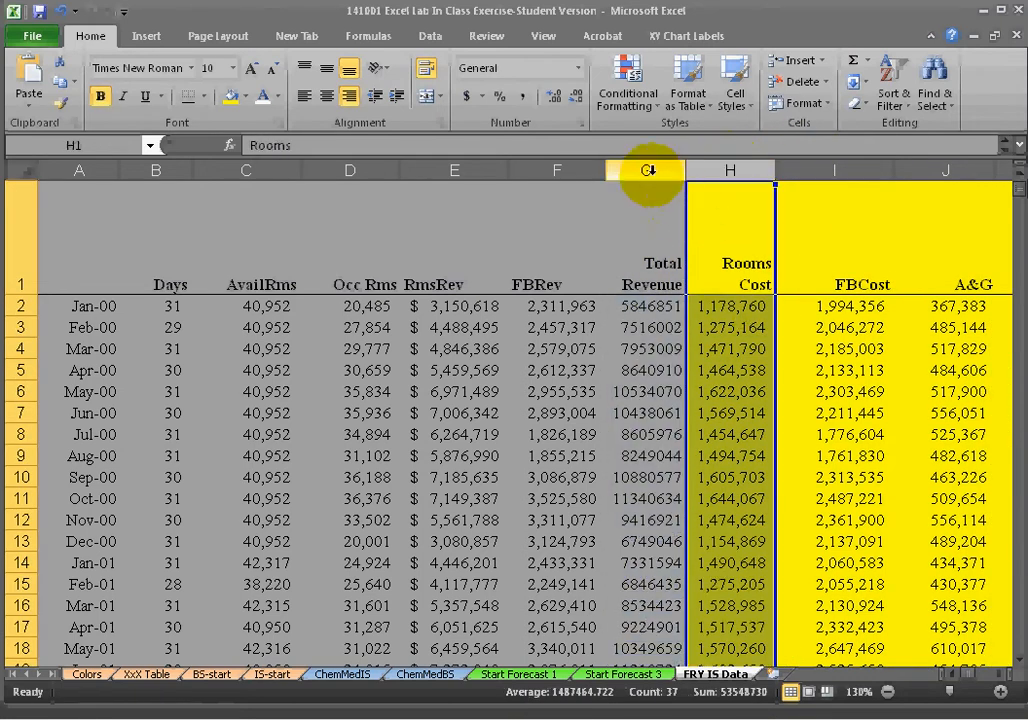
Compare the Occ Rms and Rooms Cost columns by selecting each column in turn.
{"action": "left_click", "coordinate": [365, 165]}
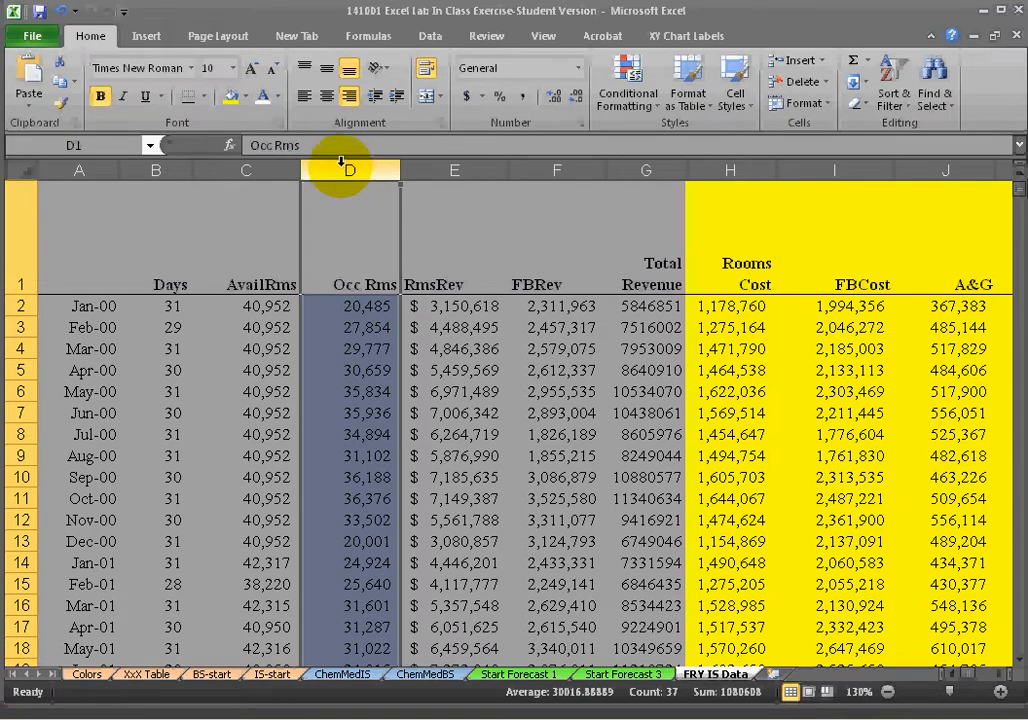
{"action": "left_click", "coordinate": [750, 168]}
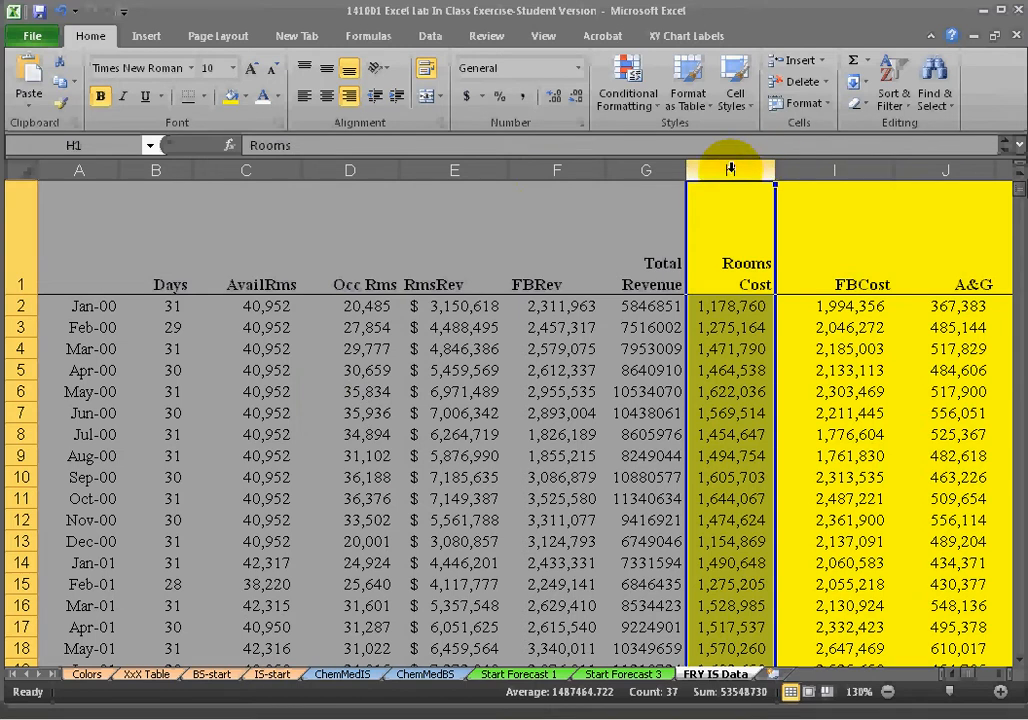
{"action": "left_click", "coordinate": [375, 168]}
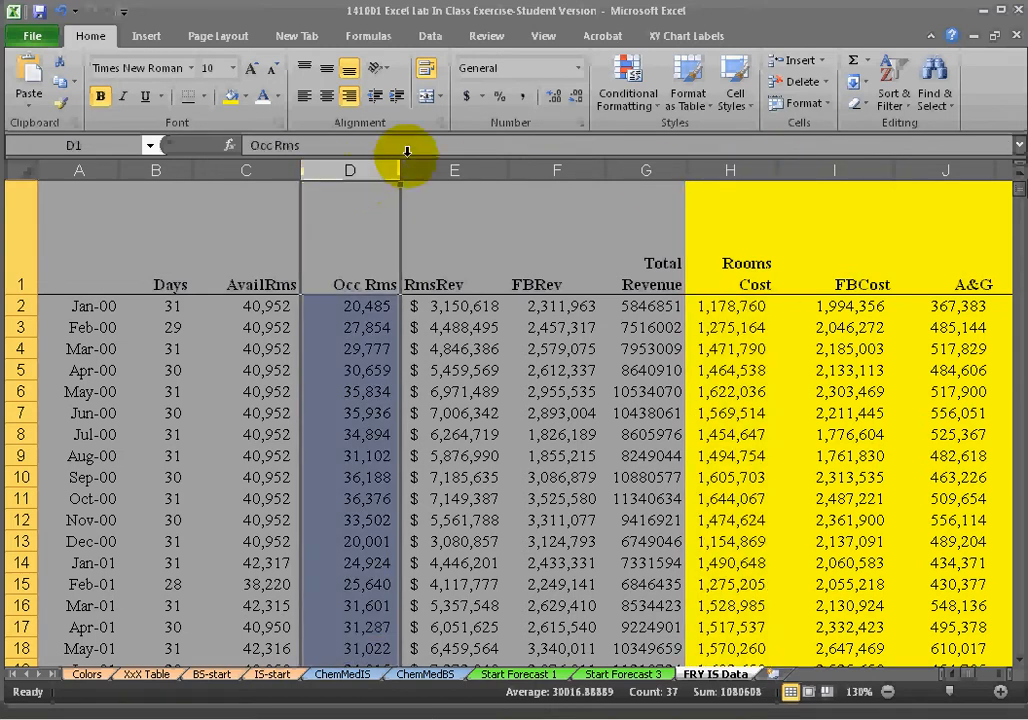
{"action": "left_click", "coordinate": [735, 170]}
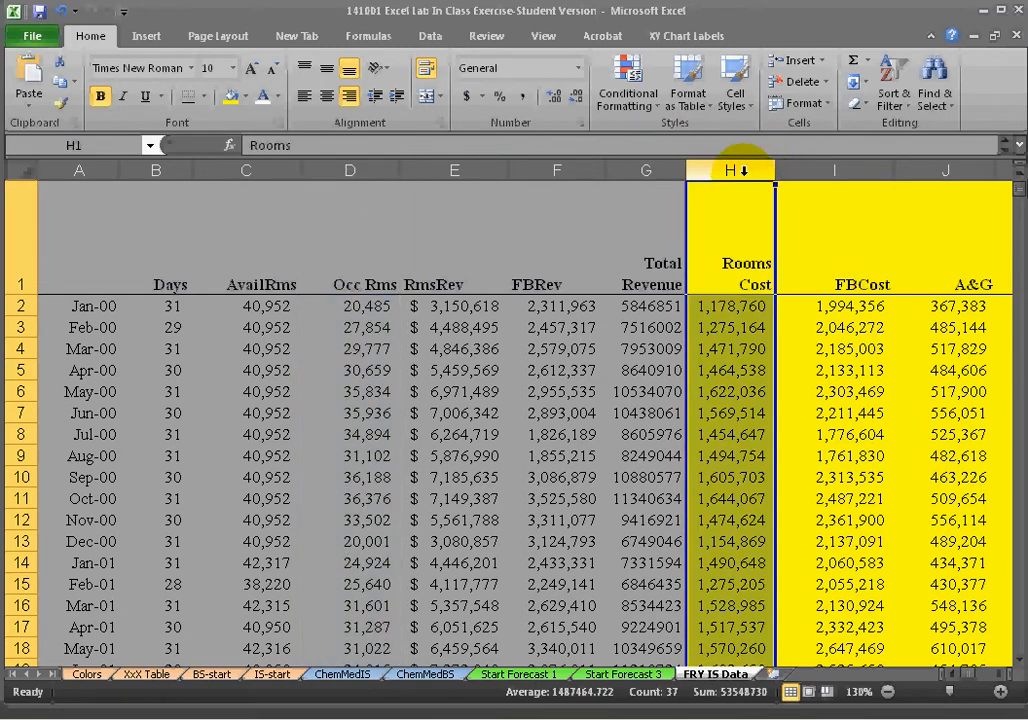
{"action": "left_click", "coordinate": [380, 171]}
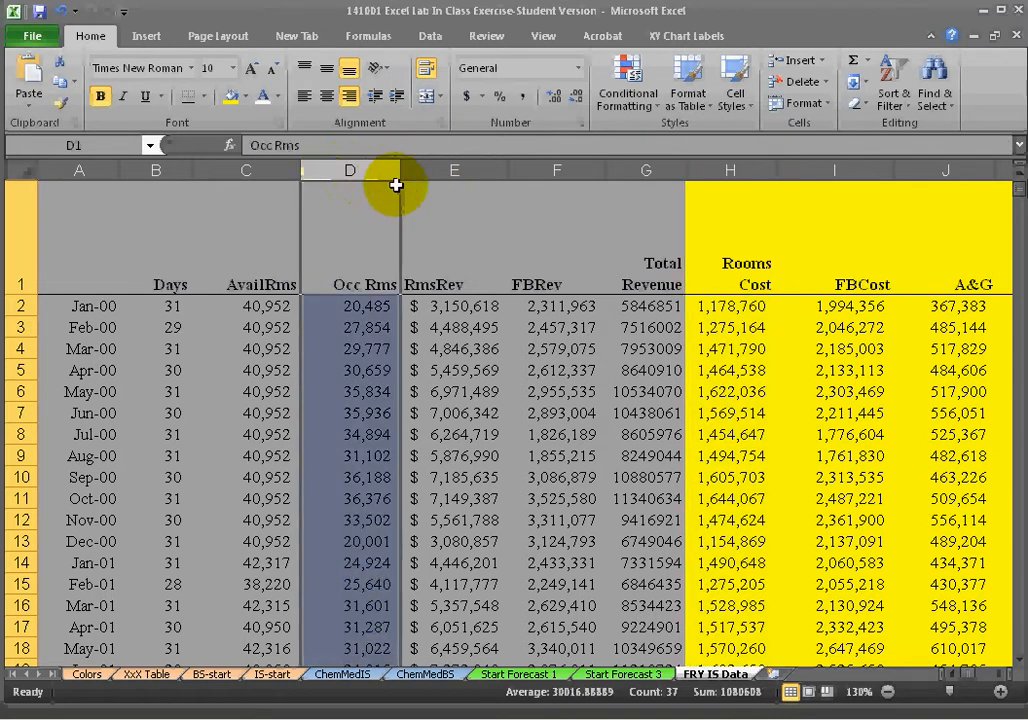
{"action": "left_click", "coordinate": [728, 167]}
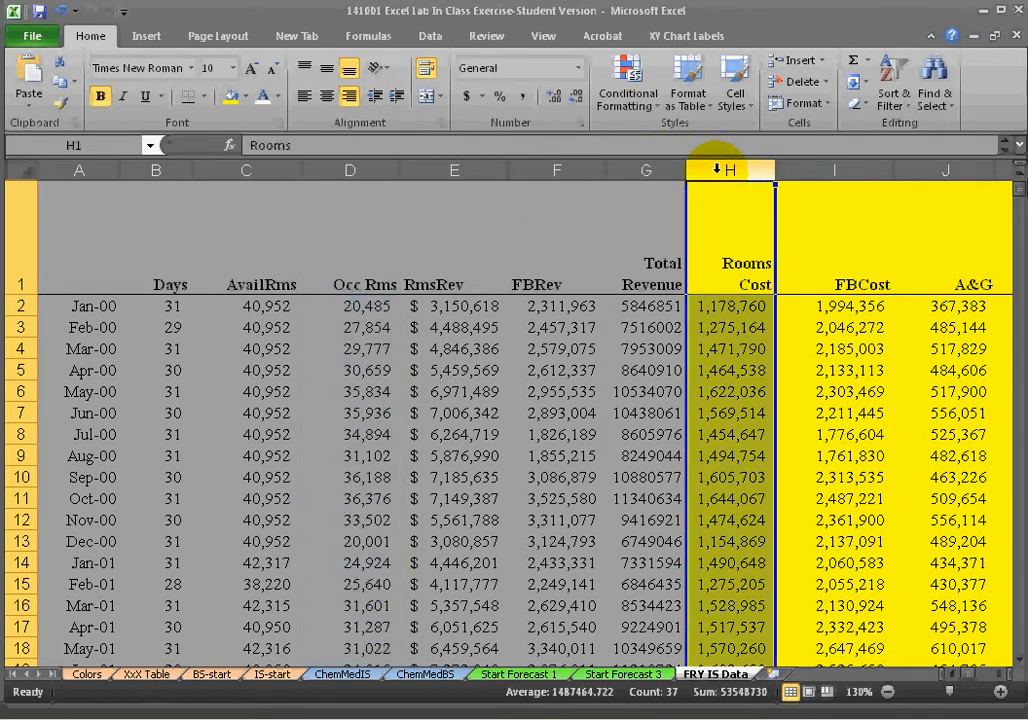
{"action": "left_click", "coordinate": [368, 168]}
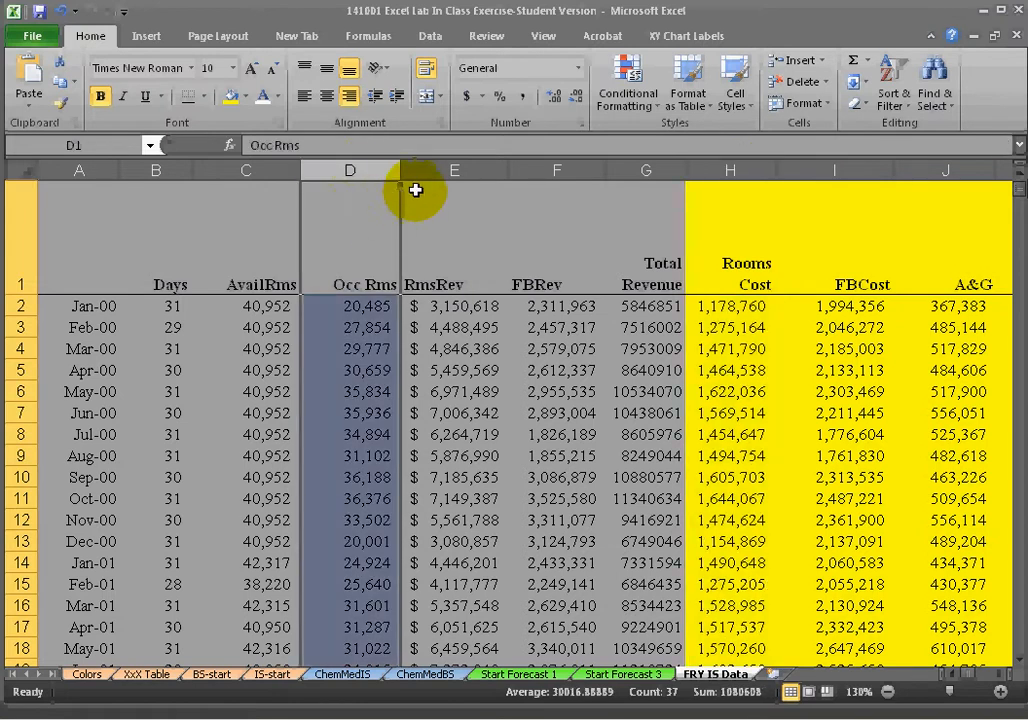
{"action": "left_click", "coordinate": [466, 215]}
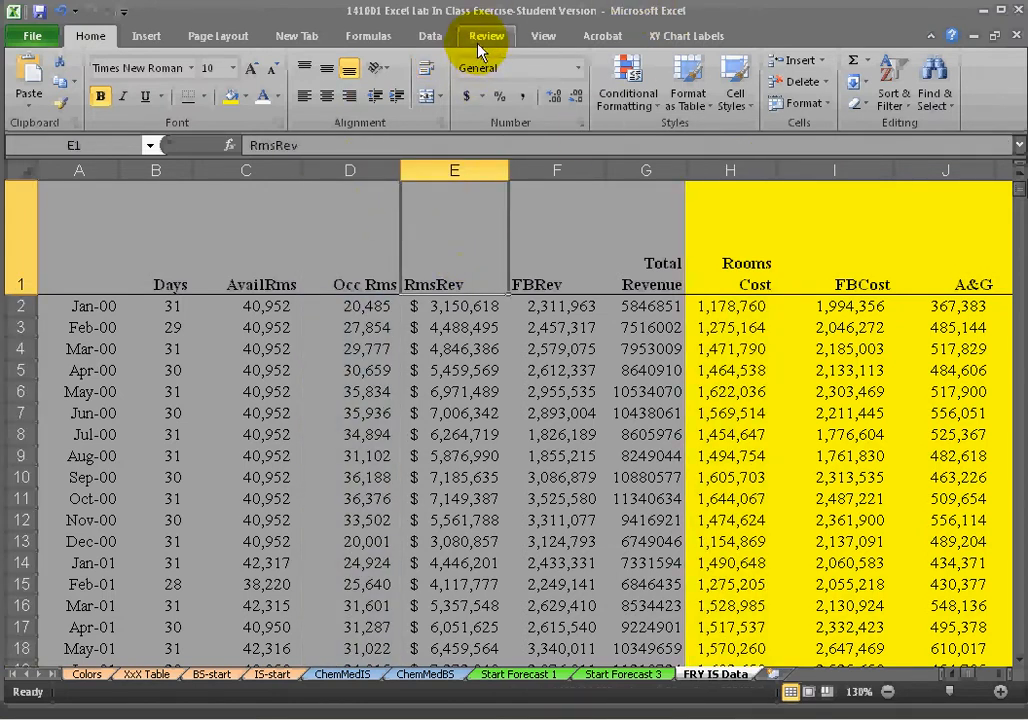
Start a Regression analysis from Data Analysis and set the Input Y Range to the Rooms Cost column, $H$1:$H$37.
{"action": "left_click", "coordinate": [430, 36]}
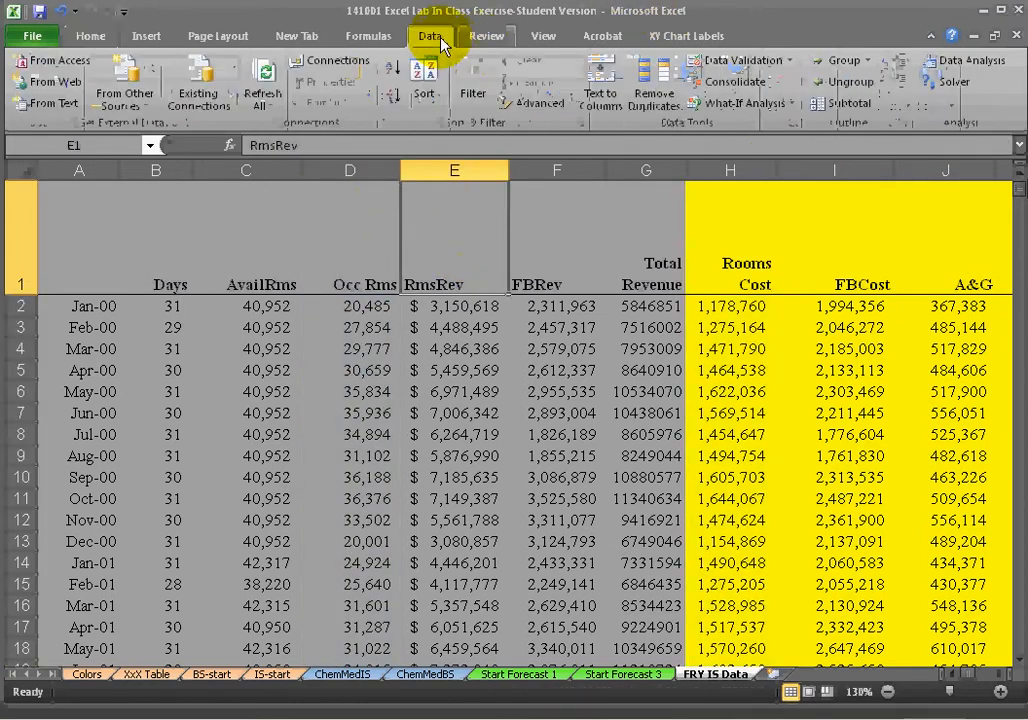
{"action": "left_click", "coordinate": [958, 66]}
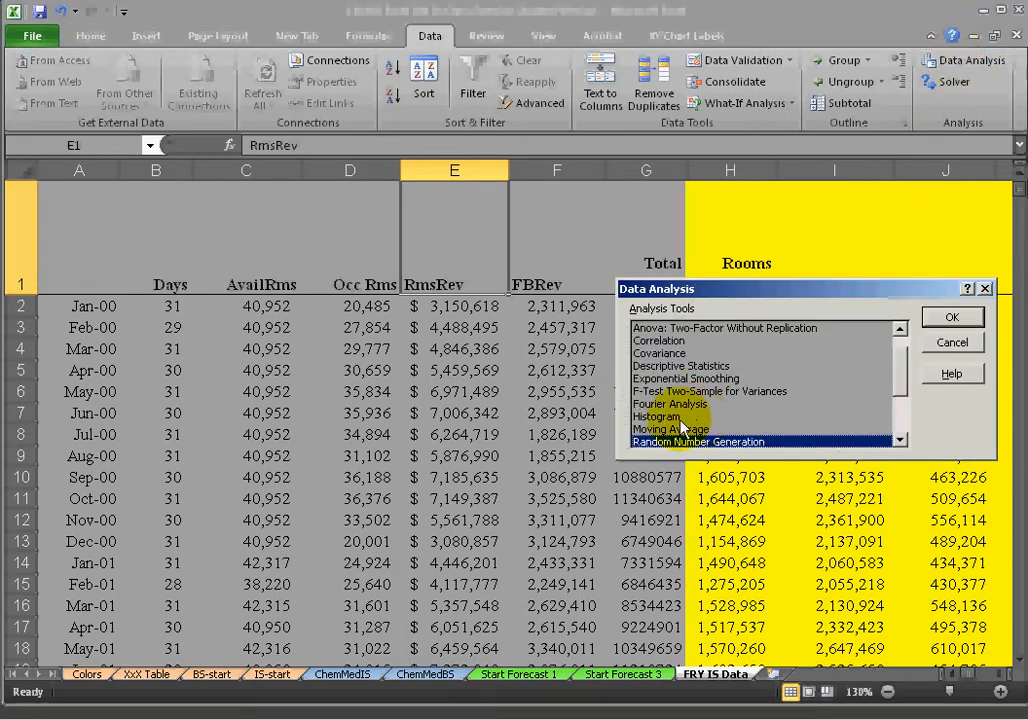
{"action": "scroll", "coordinate": [650, 420], "scroll_direction": "down", "scroll_amount": 2}
{"action": "left_click", "coordinate": [664, 392]}
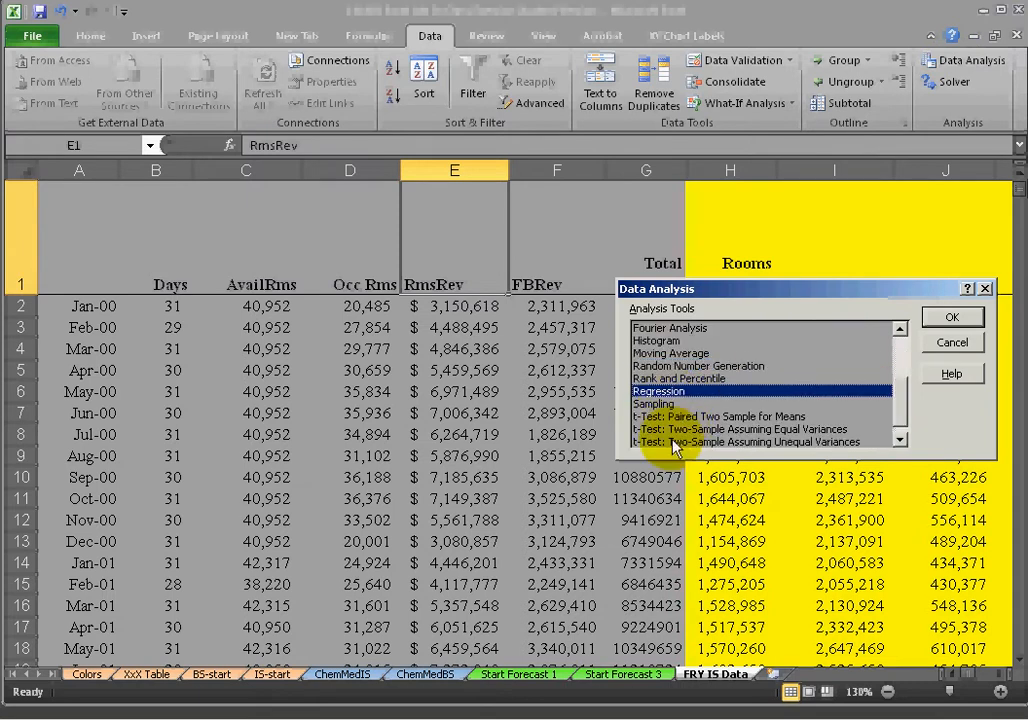
{"action": "left_click", "coordinate": [952, 317]}
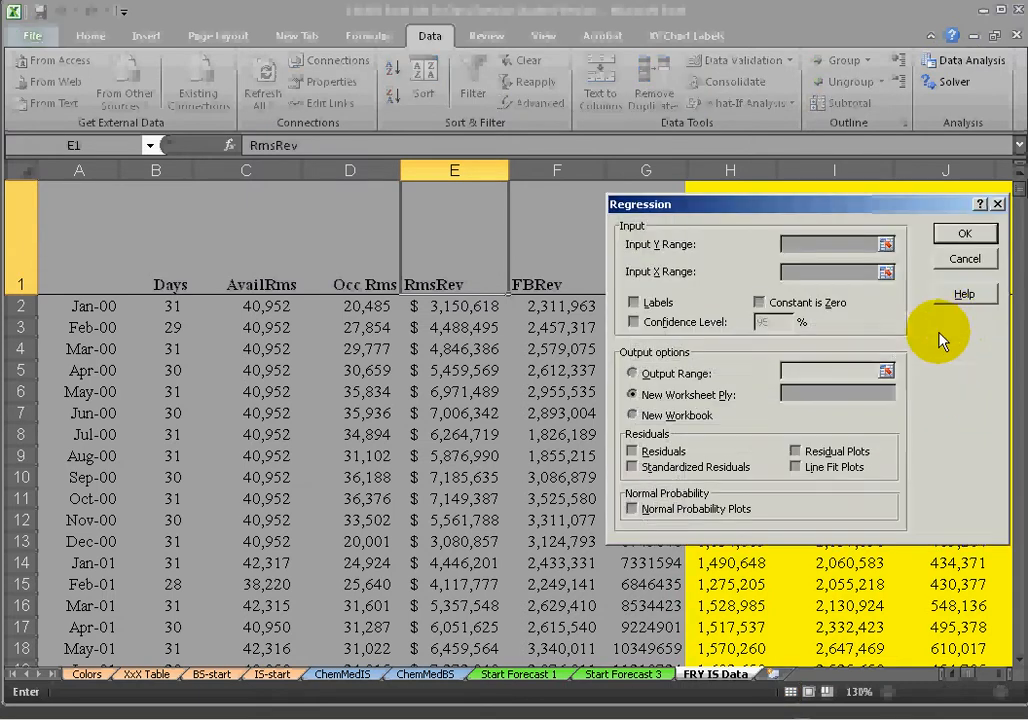
{"action": "left_click_drag", "start_coordinate": [840, 216], "coordinate": [855, 300]}
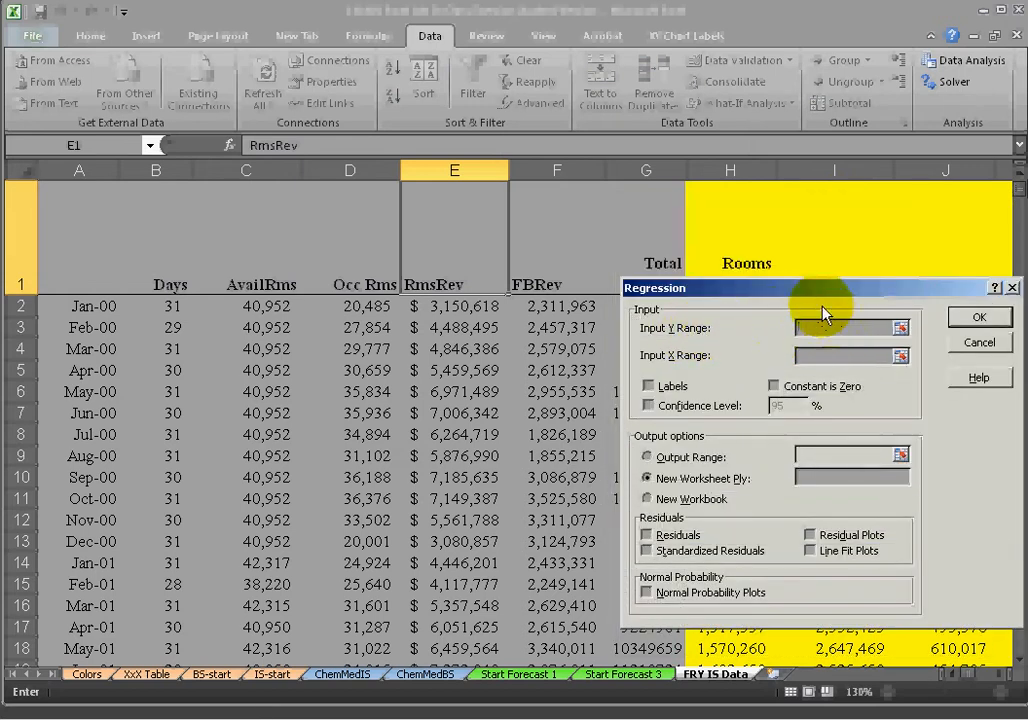
{"action": "left_click_drag", "start_coordinate": [394, 293], "coordinate": [270, 258]}
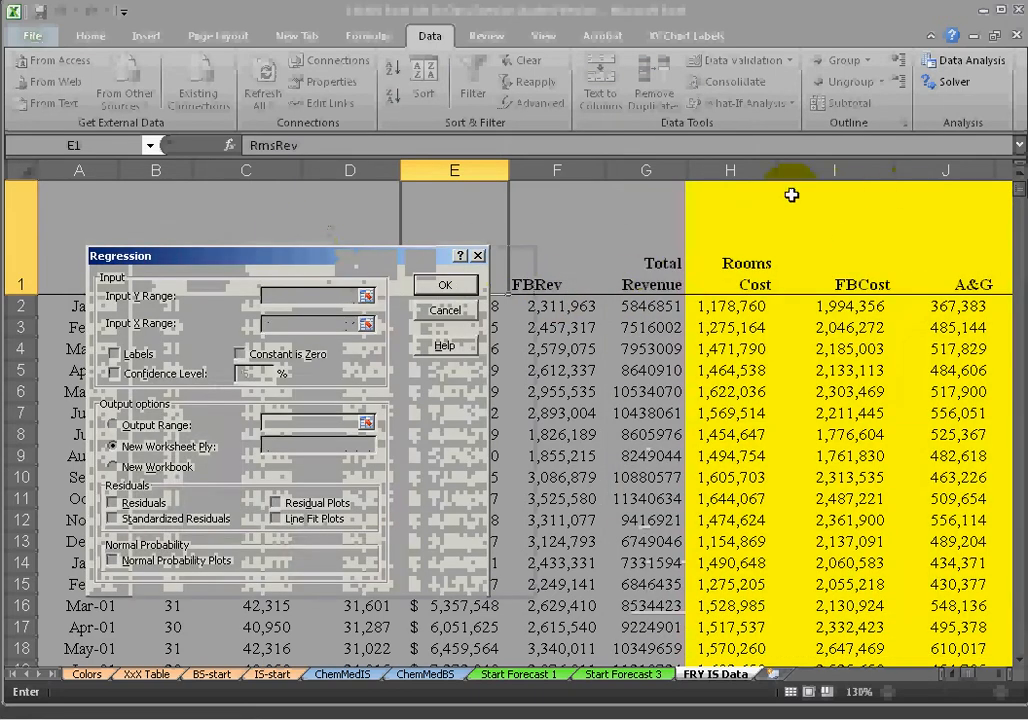
{"action": "left_click_drag", "start_coordinate": [746, 164], "coordinate": [746, 170]}
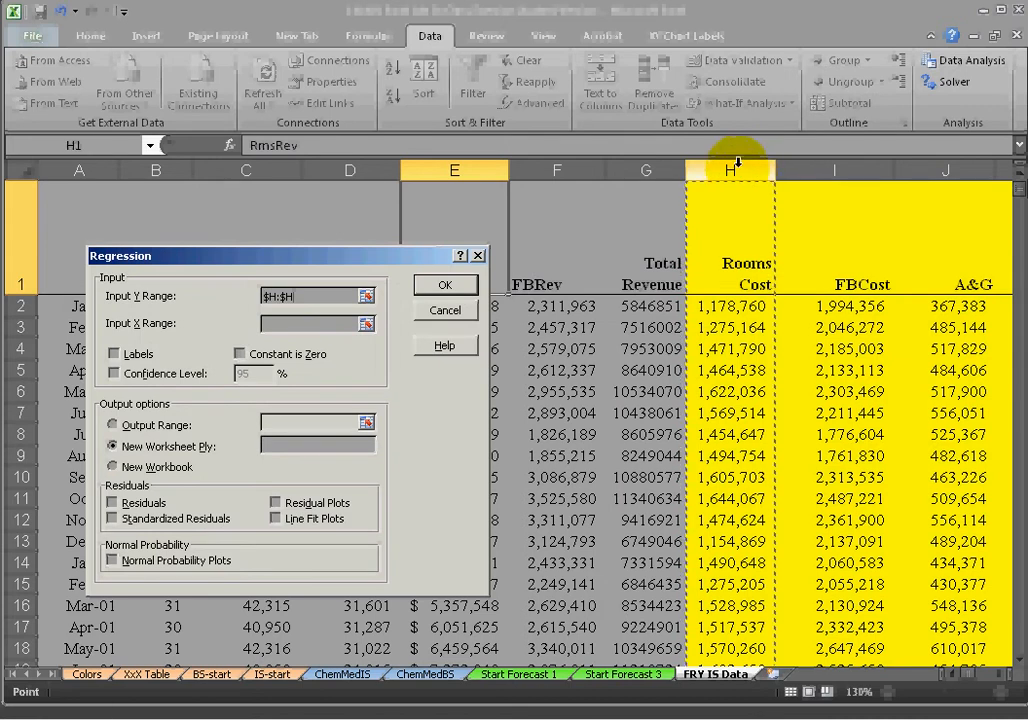
{"action": "left_click", "coordinate": [738, 281]}
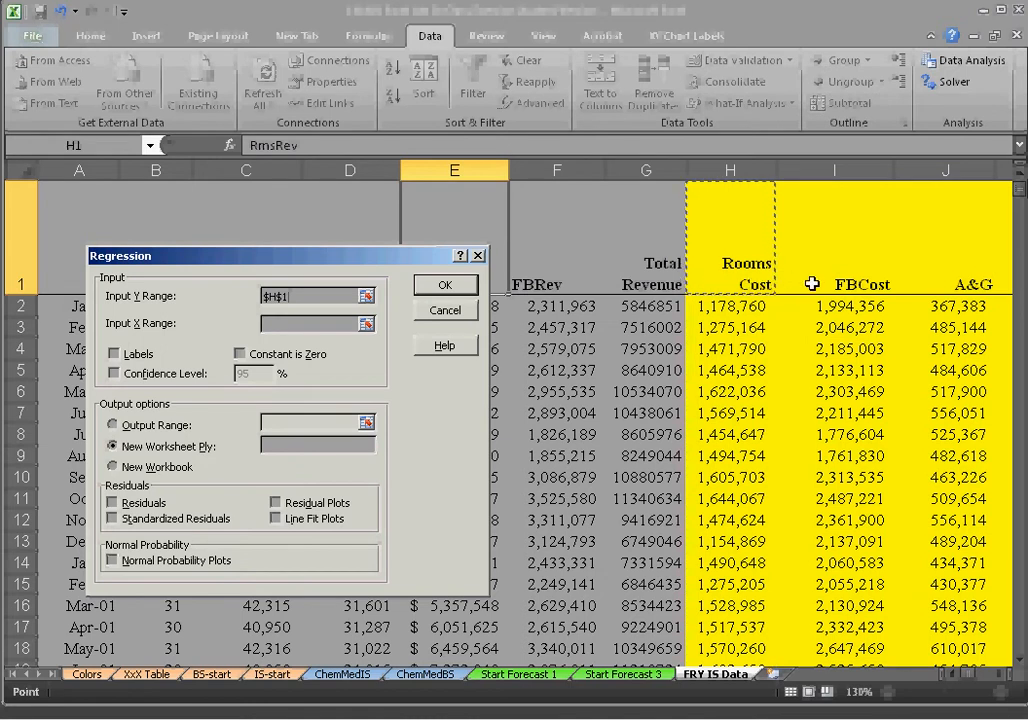
{"action": "key", "text": "ctrl+shift+Down"}
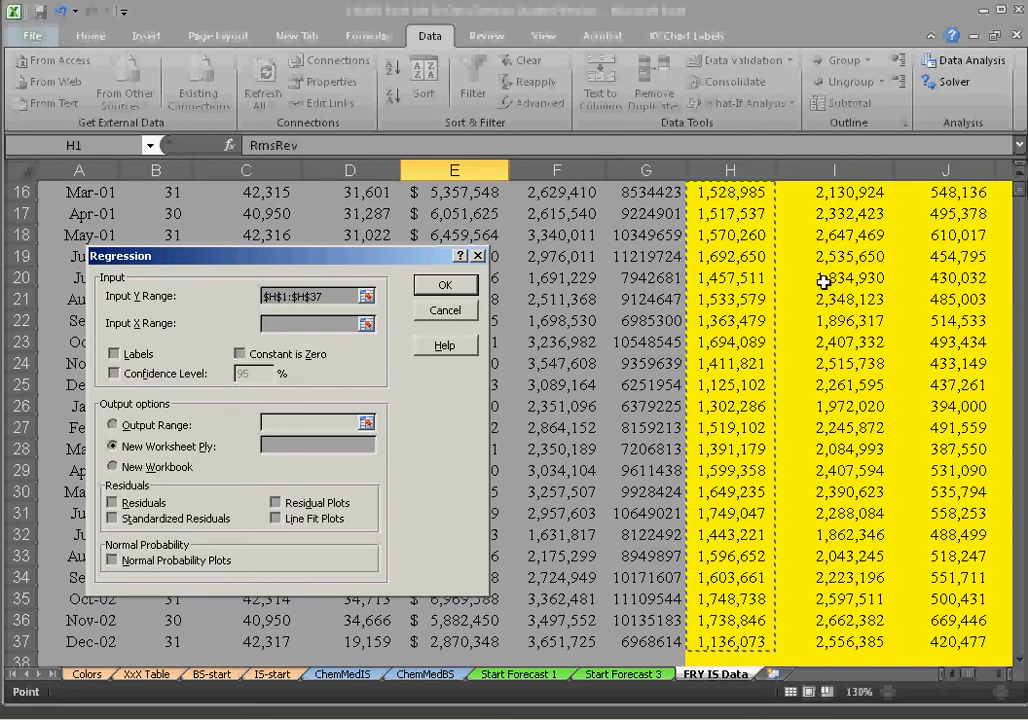
Set the regression's Input X Range to the Occ Rms column, $D$1:$D$37.
{"action": "left_click", "coordinate": [340, 322]}
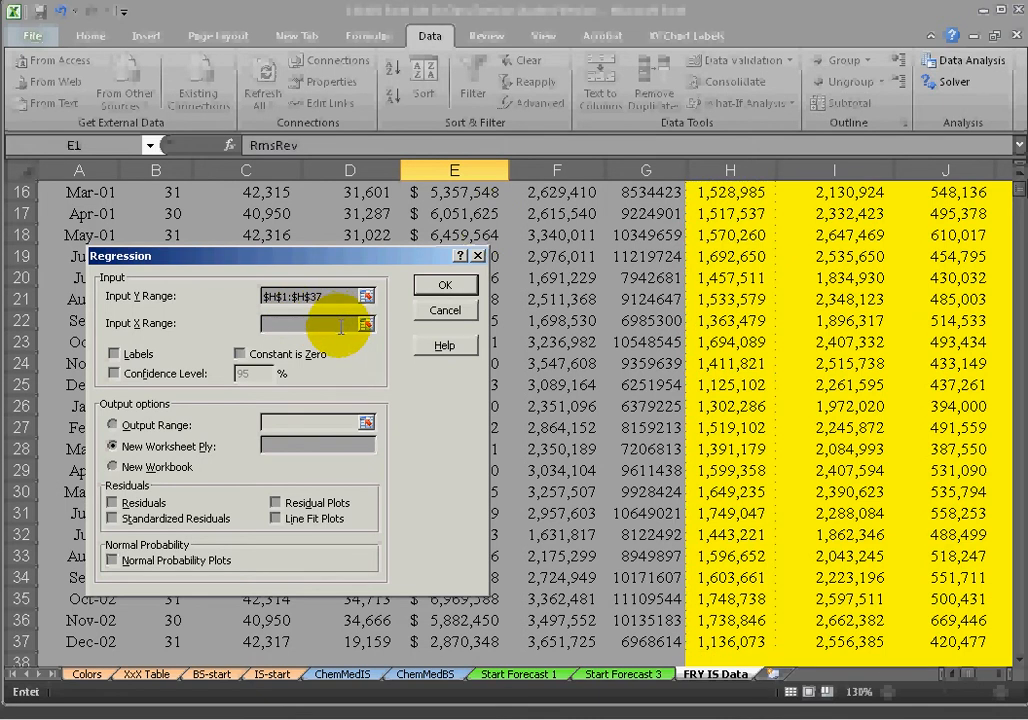
{"action": "scroll", "coordinate": [960, 330], "scroll_direction": "up", "scroll_amount": 5}
{"action": "left_click_drag", "start_coordinate": [409, 262], "coordinate": [860, 232]}
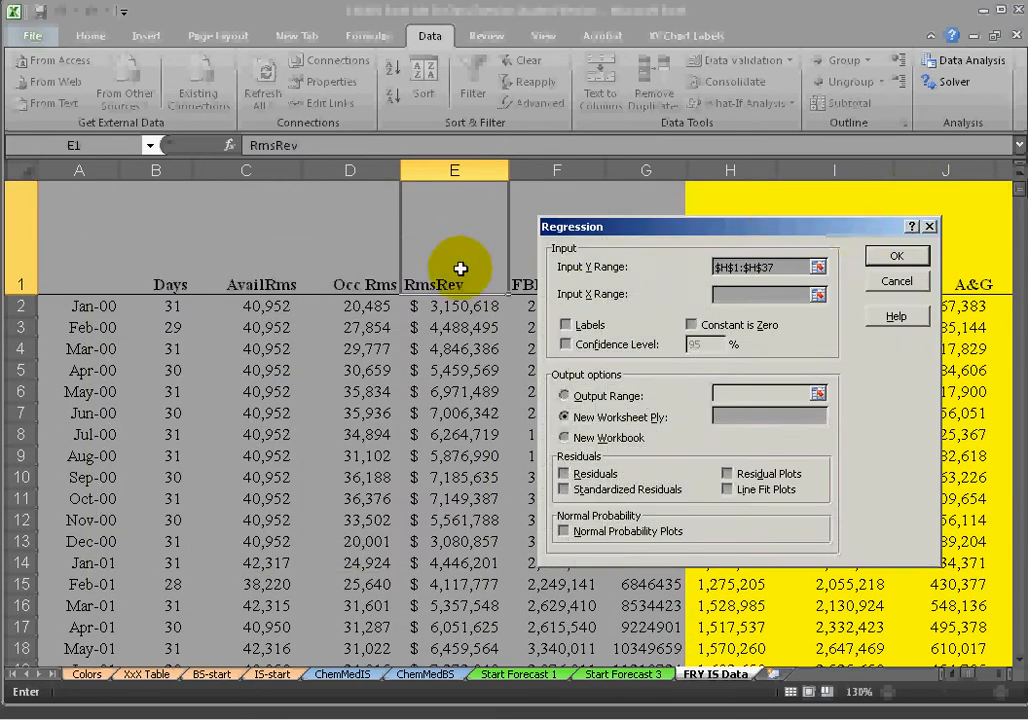
{"action": "left_click", "coordinate": [360, 282]}
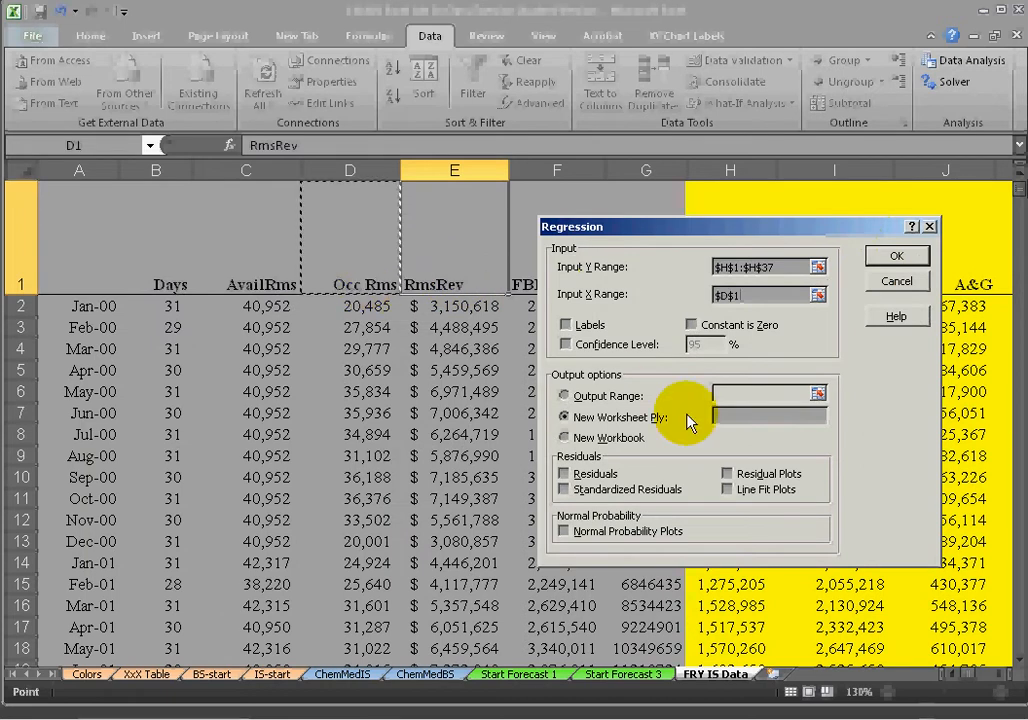
{"action": "key", "text": "ctrl+shift+Down"}
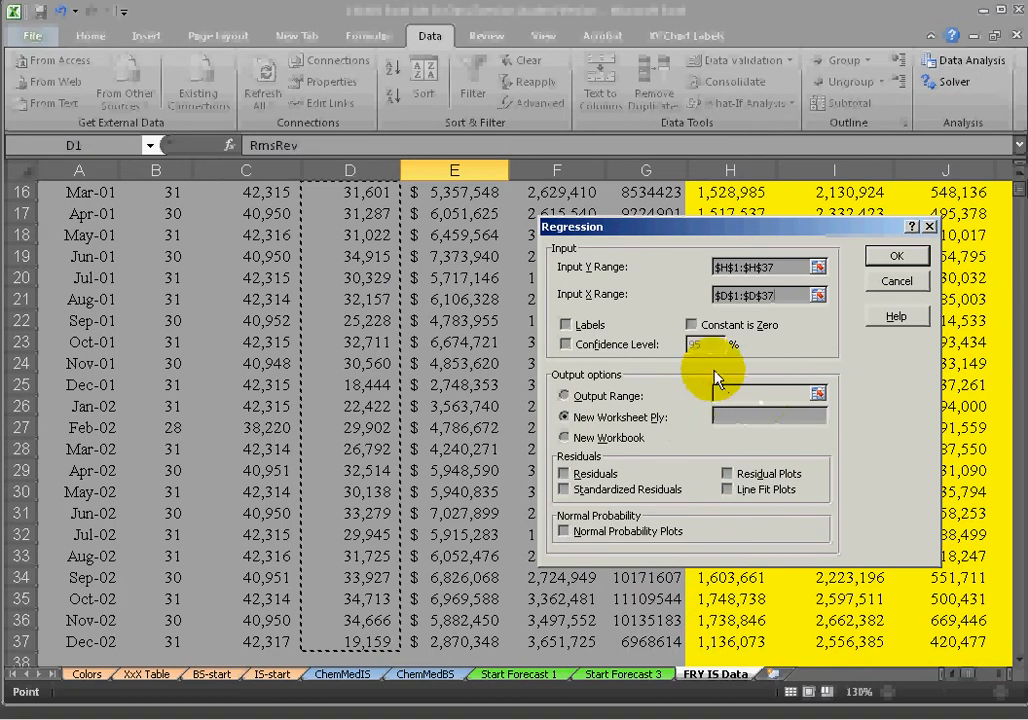
Enable Labels and run the regression with output to a new worksheet ply named Rms.
{"action": "scroll", "coordinate": [578, 350], "scroll_direction": "up", "scroll_amount": 6}
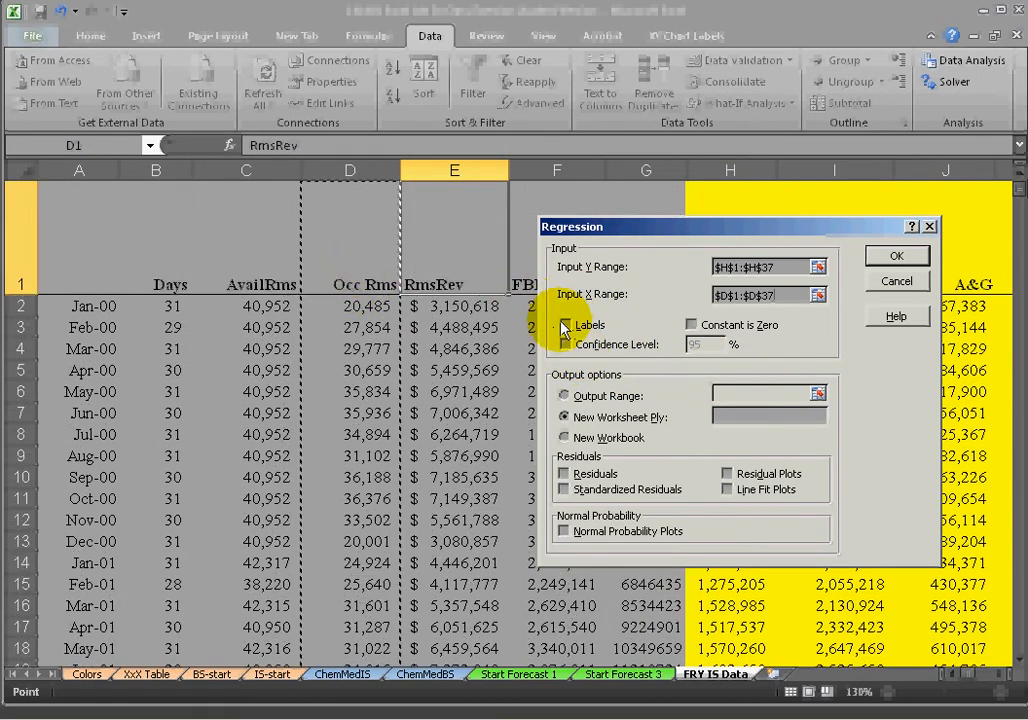
{"action": "left_click", "coordinate": [565, 325]}
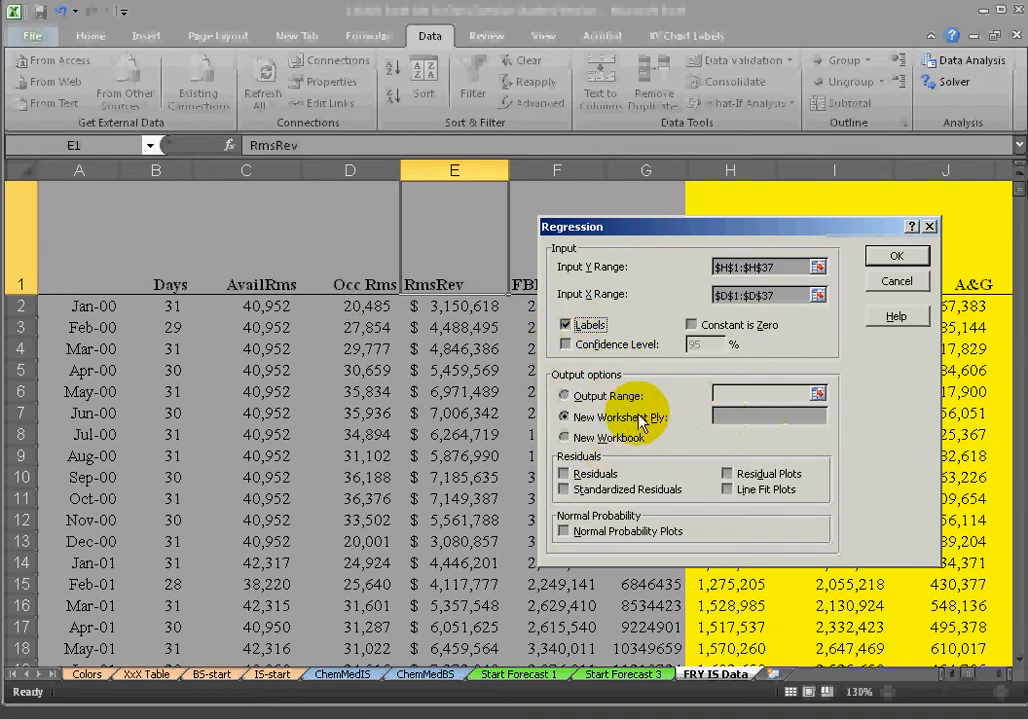
{"action": "left_click", "coordinate": [738, 414]}
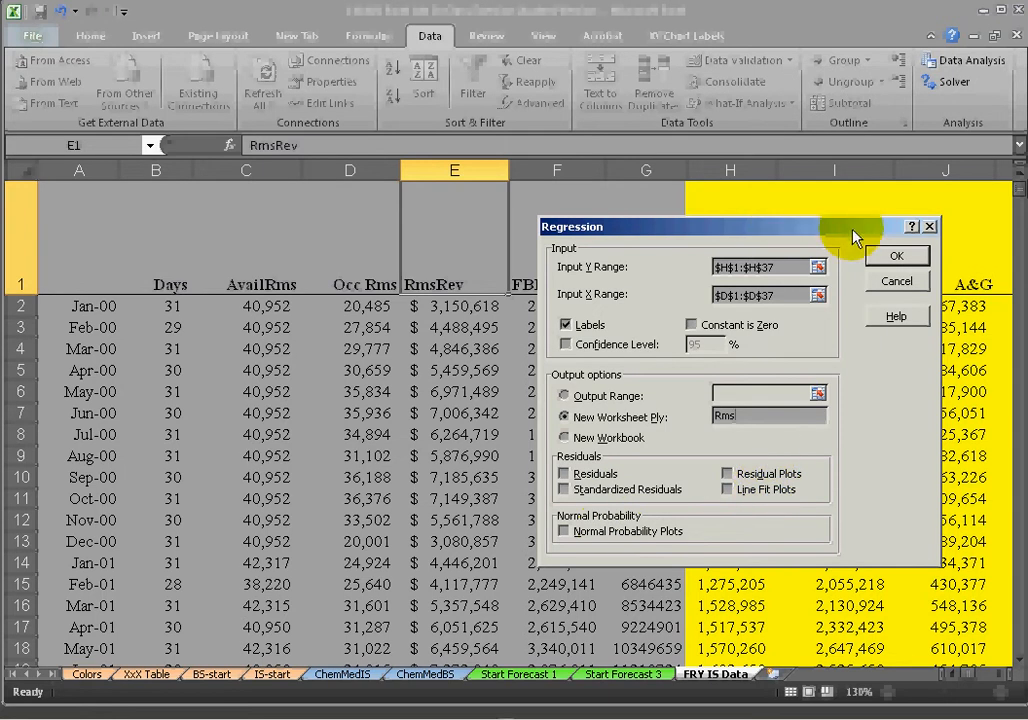
{"action": "left_click", "coordinate": [897, 256]}
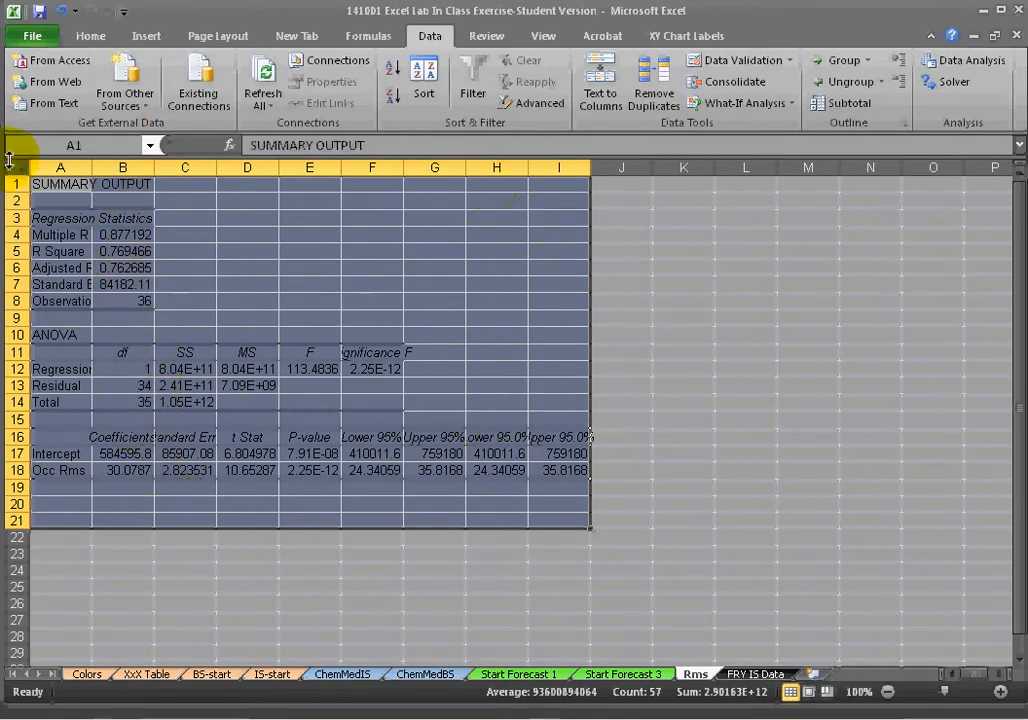
Autofit the column widths of the regression summary output.
{"action": "double_click", "coordinate": [92, 167]}
{"action": "left_click", "coordinate": [206, 352]}
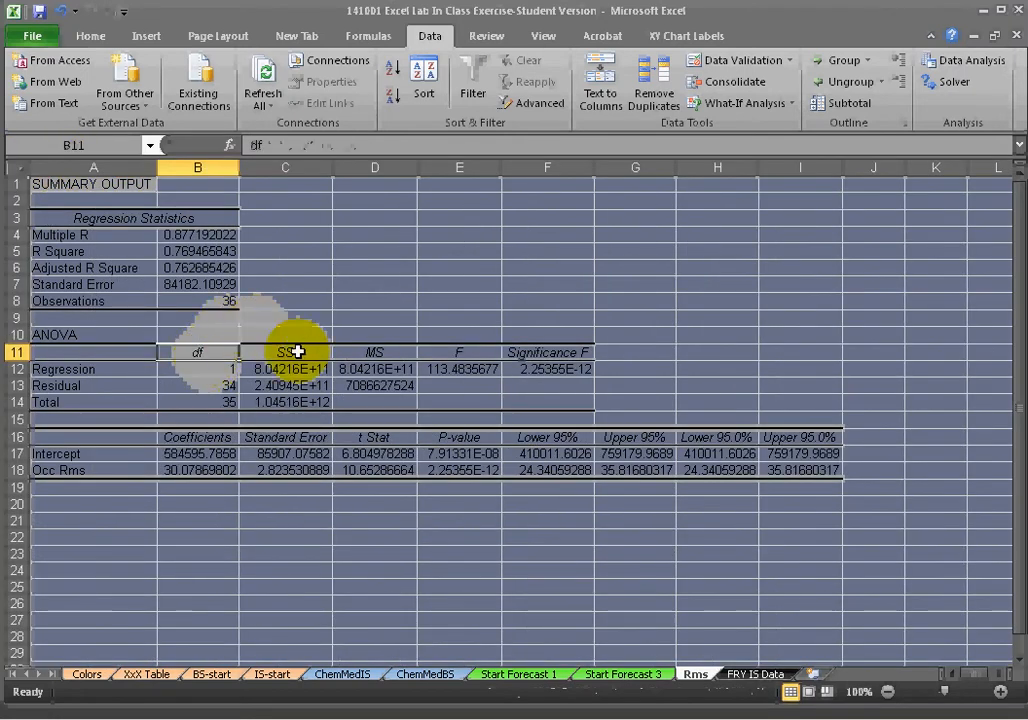
Turn off gridlines on the Rms worksheet.
{"action": "left_click", "coordinate": [541, 35]}
{"action": "left_click", "coordinate": [254, 98]}
{"action": "left_click", "coordinate": [368, 251]}
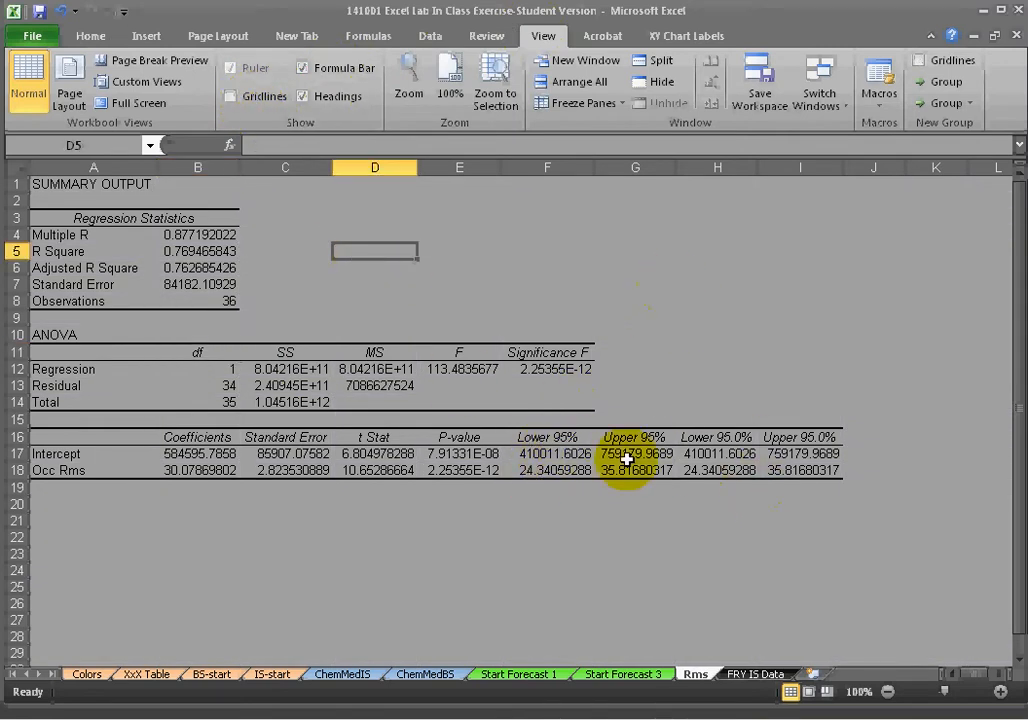
Delete the duplicate Lower 95.0% and Upper 95.0% columns H and I from the output.
{"action": "left_click_drag", "start_coordinate": [558, 436], "coordinate": [660, 466]}
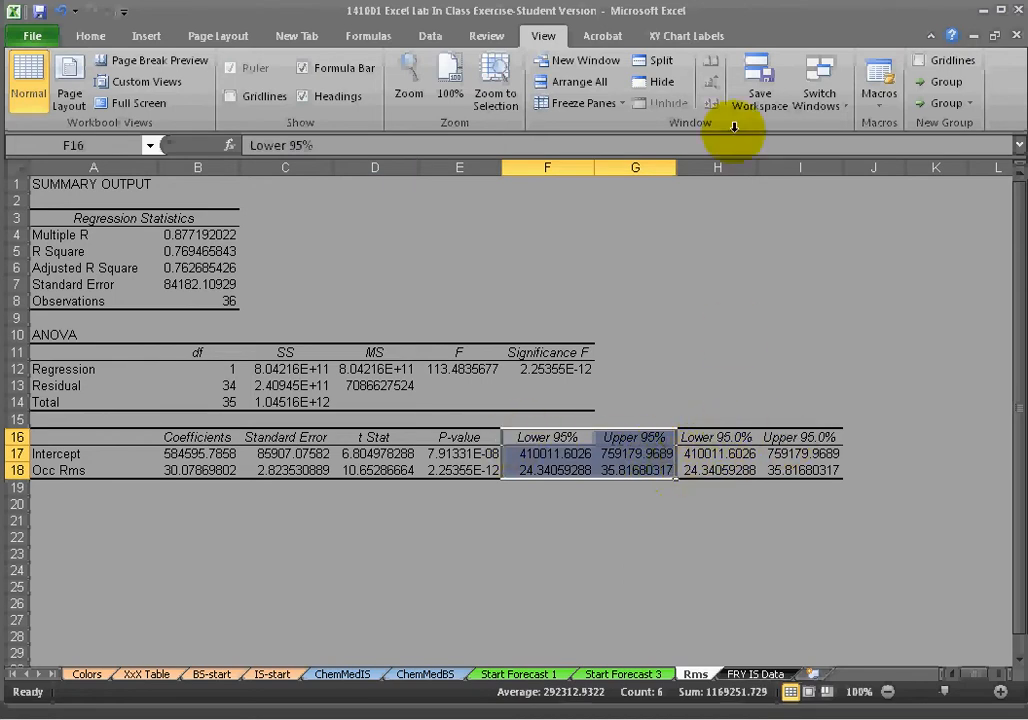
{"action": "left_click", "coordinate": [720, 167], "text": "ctrl"}
{"action": "left_click_drag", "start_coordinate": [720, 167], "coordinate": [790, 167]}
{"action": "right_click", "coordinate": [790, 167]}
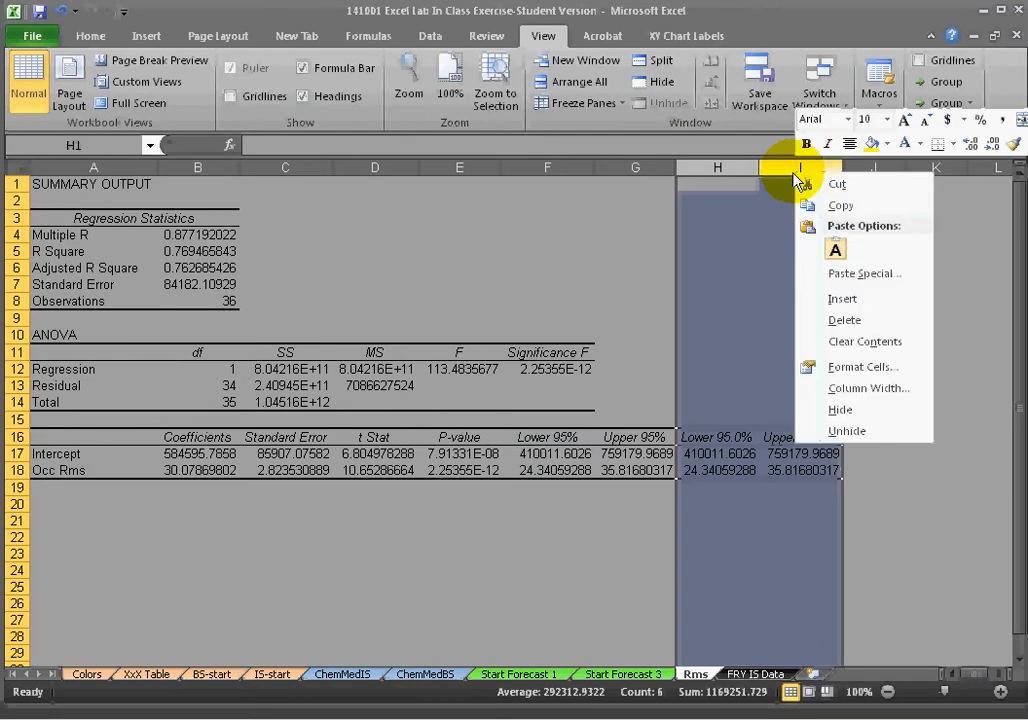
{"action": "left_click", "coordinate": [872, 326]}
{"action": "left_click_drag", "start_coordinate": [709, 386], "coordinate": [711, 374]}
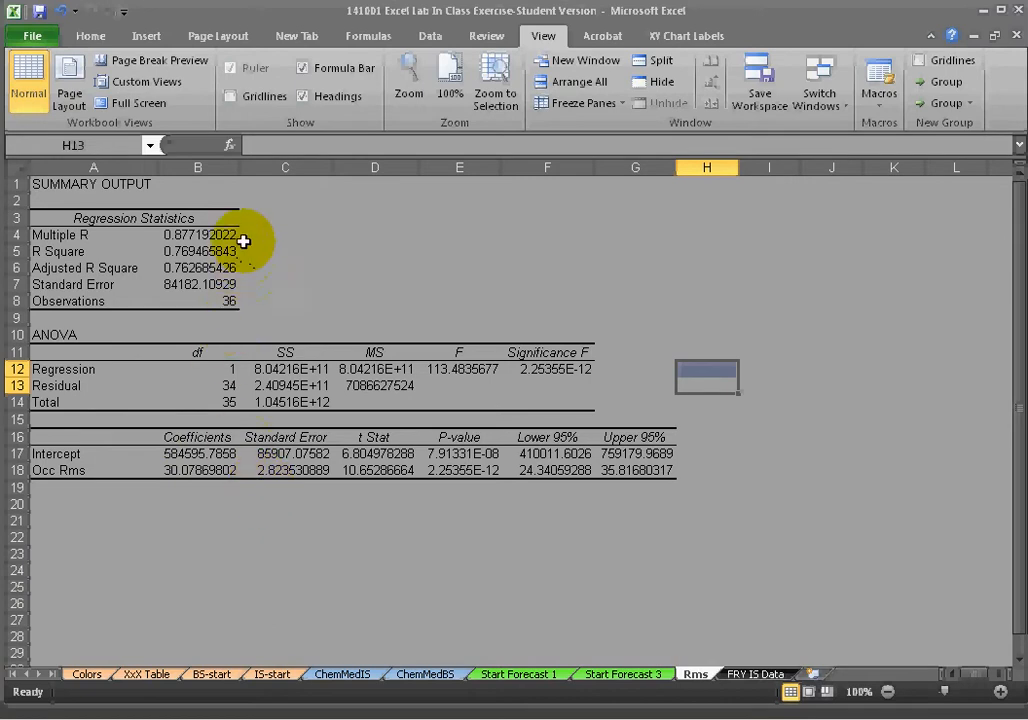
Enter Dep Var with Rooms Department Cost beside it in row 2, and Indep Var in C3.
{"action": "left_click", "coordinate": [297, 200]}
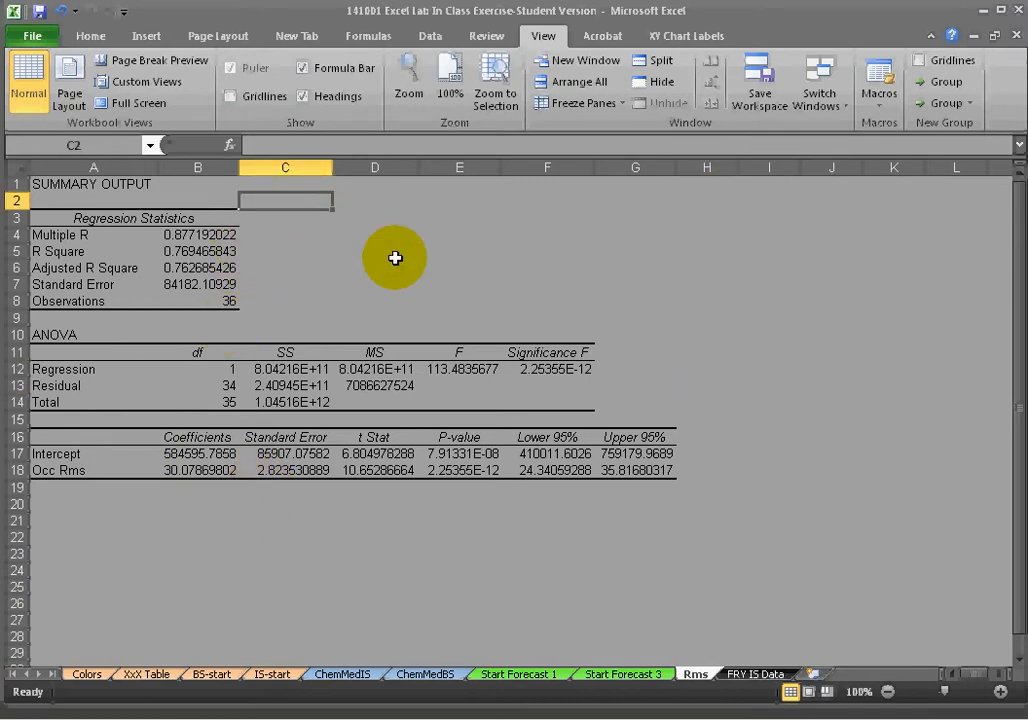
{"action": "type", "text": "Dep Var"}
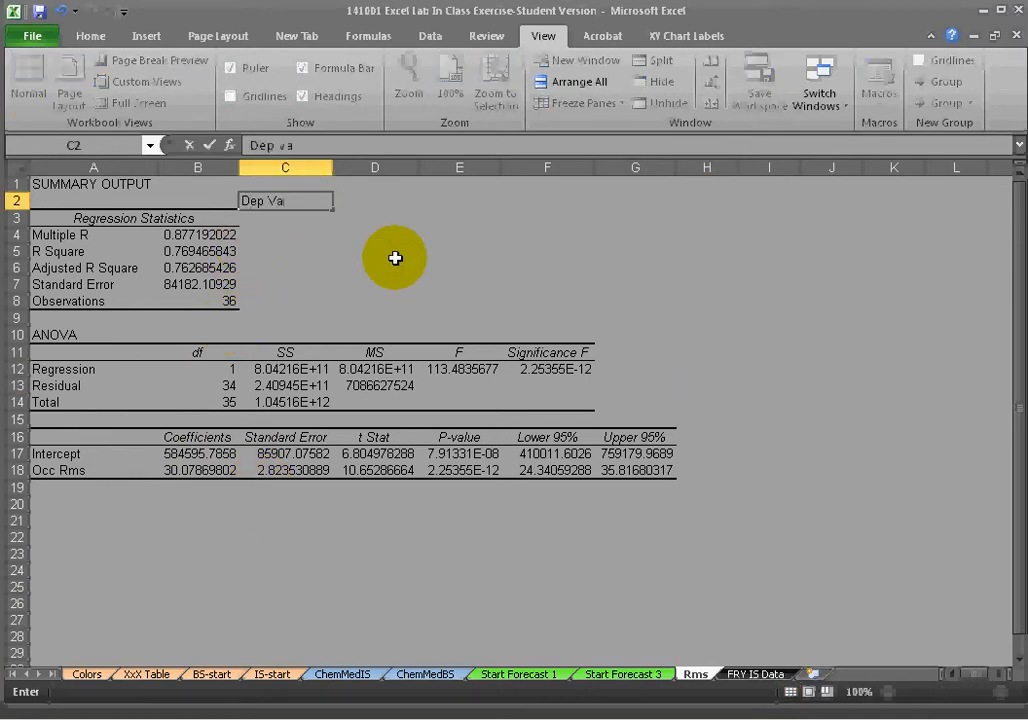
{"action": "key", "text": "Tab"}
{"action": "type", "text": "R"}
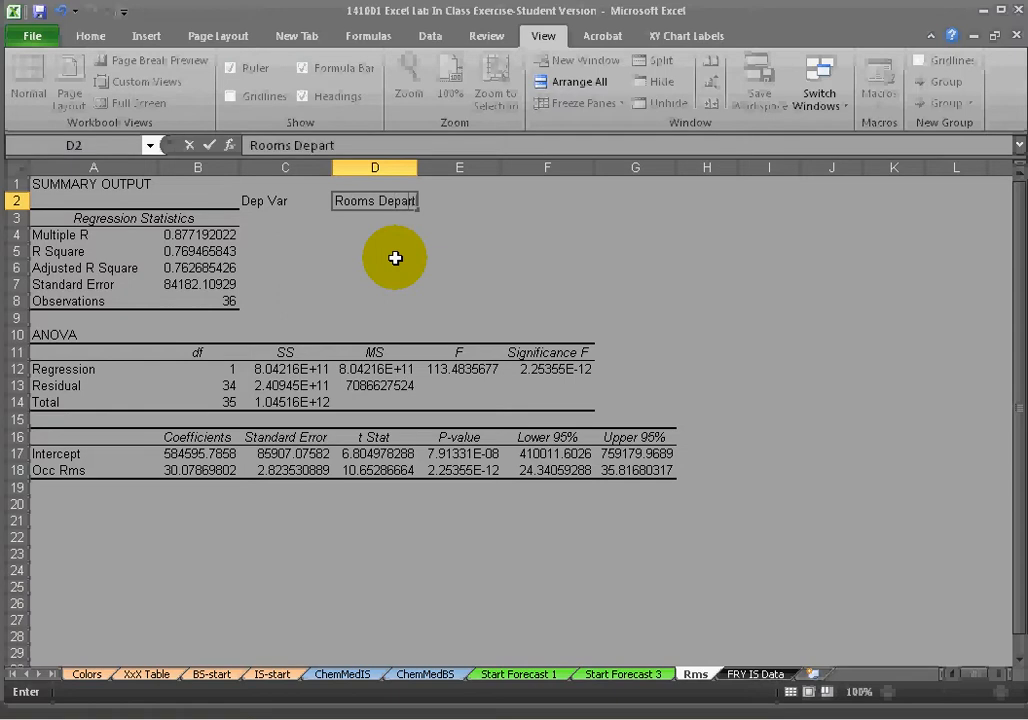
{"action": "type", "text": "ooms Department Cost"}
{"action": "key", "text": "Return"}
{"action": "type", "text": "Indep Var"}
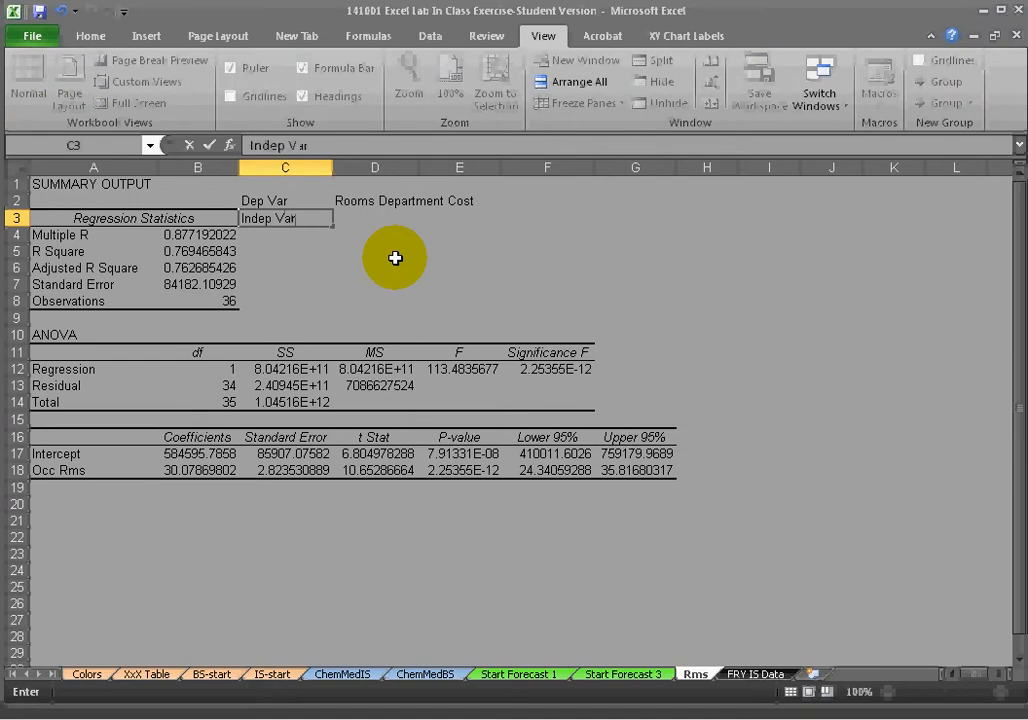
{"action": "key", "text": "Tab"}
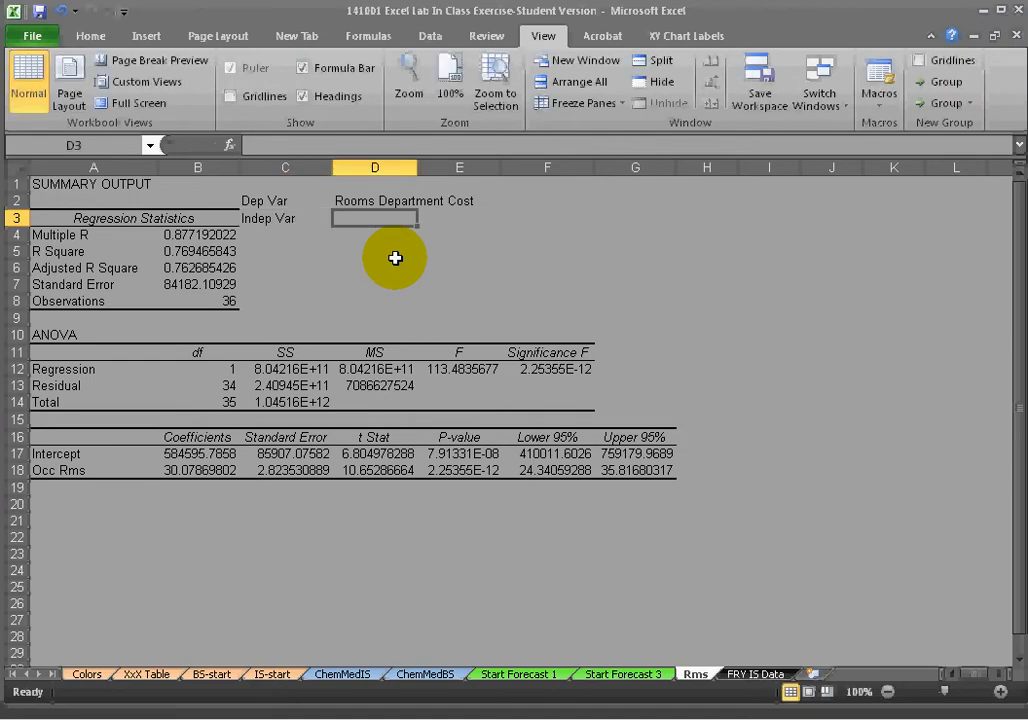
Enter Occupied Rooms as the independent variable name in D3.
{"action": "type", "text": "Roo"}
{"action": "key", "text": "BackSpace"}
{"action": "key", "text": "BackSpace"}
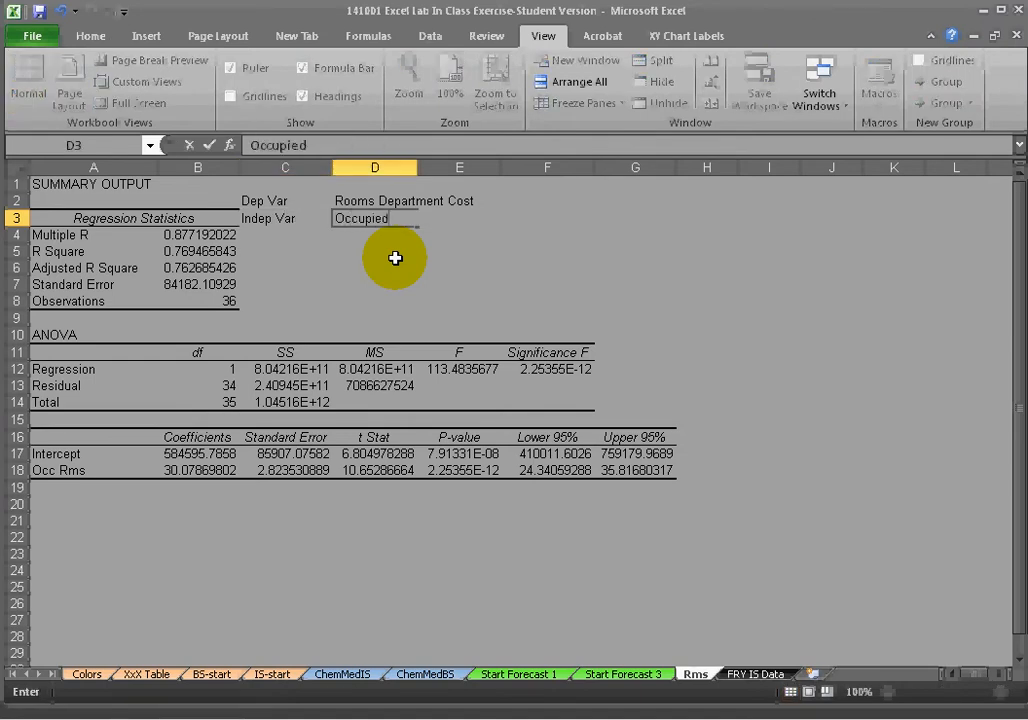
{"action": "key", "text": "Return"}
{"action": "key", "text": "Up"}
{"action": "key", "text": "Right"}
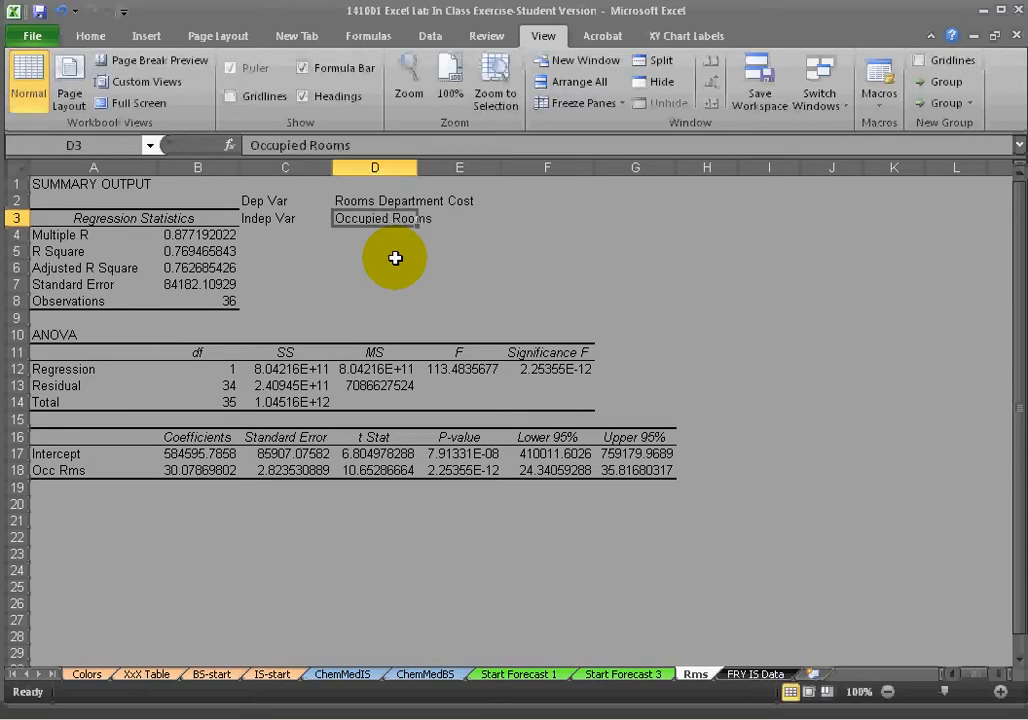
{"action": "key", "text": "Up"}
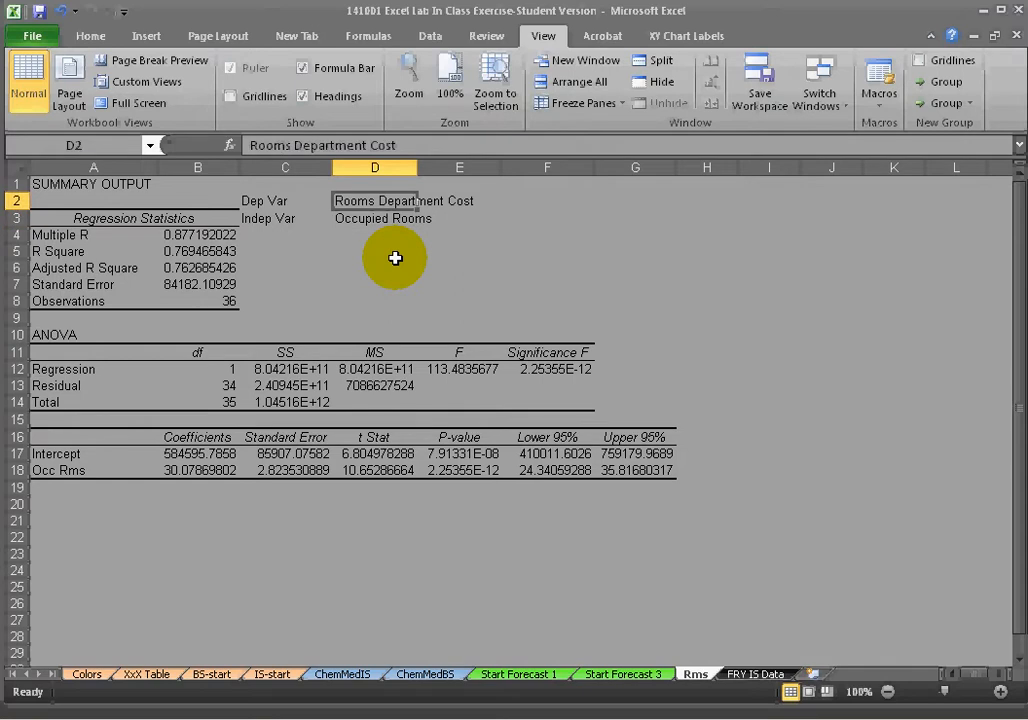
Format the R Square and Adjusted R Square values as percentages with one decimal place.
{"action": "key", "text": "Down"}
{"action": "key", "text": "Left"}
{"action": "key", "text": "Left"}
{"action": "key", "text": "Down"}
{"action": "key", "text": "Up"}
{"action": "key", "text": "Down"}
{"action": "key", "text": "Down"}
{"action": "key", "text": "shift+Down"}
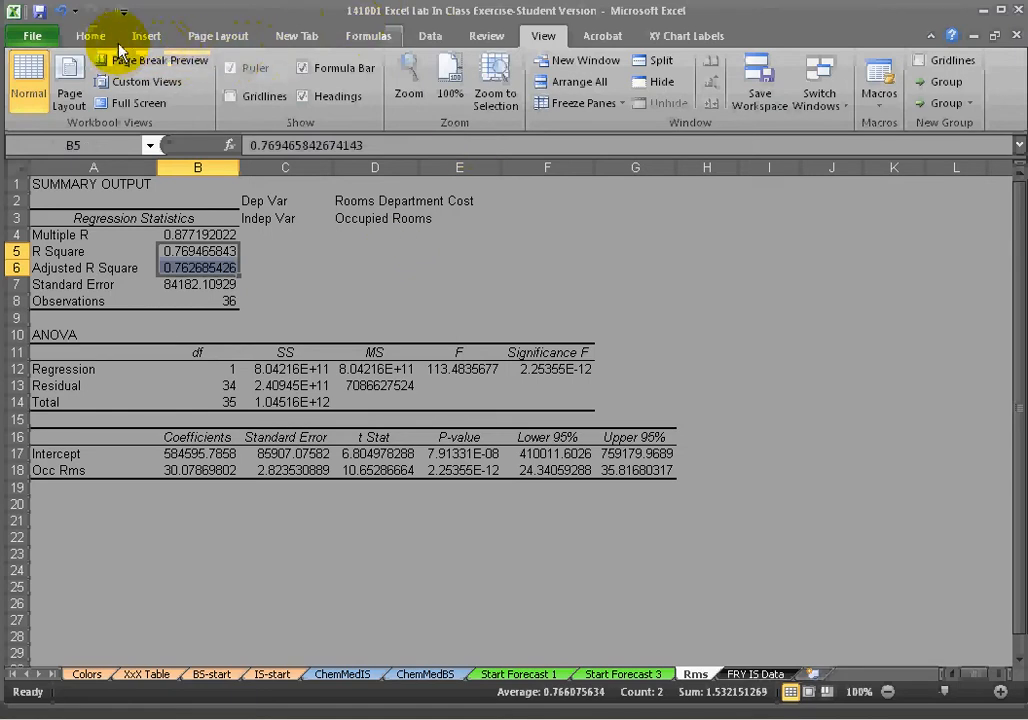
{"action": "left_click", "coordinate": [87, 40]}
{"action": "left_click", "coordinate": [500, 98]}
{"action": "left_click", "coordinate": [560, 97]}
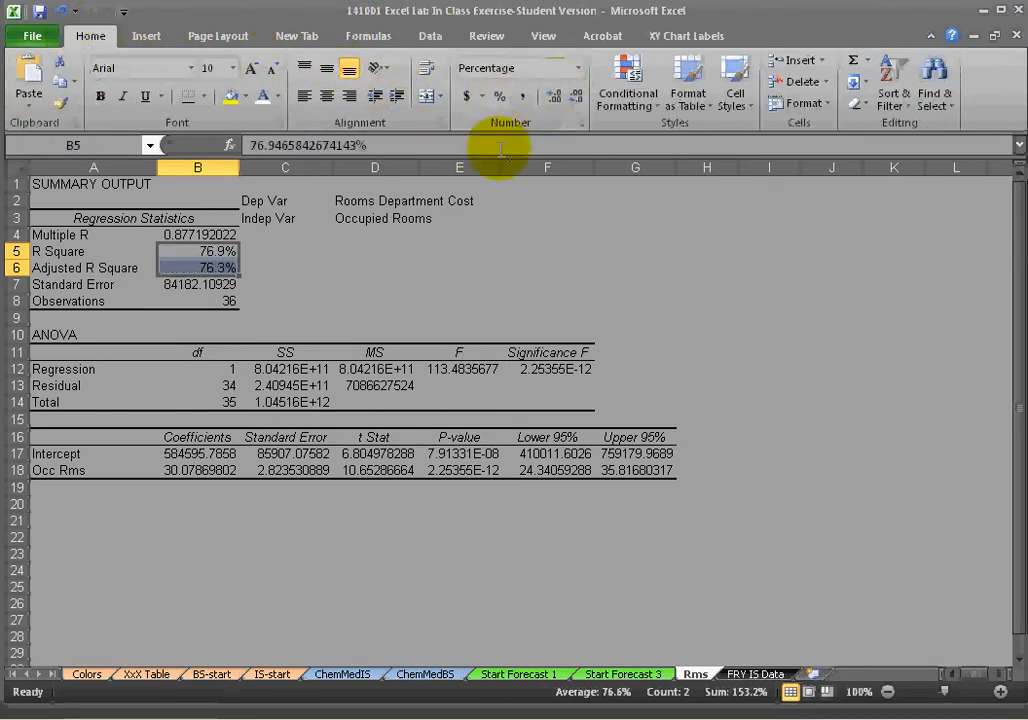
Fill the R Square and Adjusted R Square cells with yellow.
{"action": "left_click", "coordinate": [310, 300]}
{"action": "left_click", "coordinate": [202, 282]}
{"action": "left_click", "coordinate": [206, 267]}
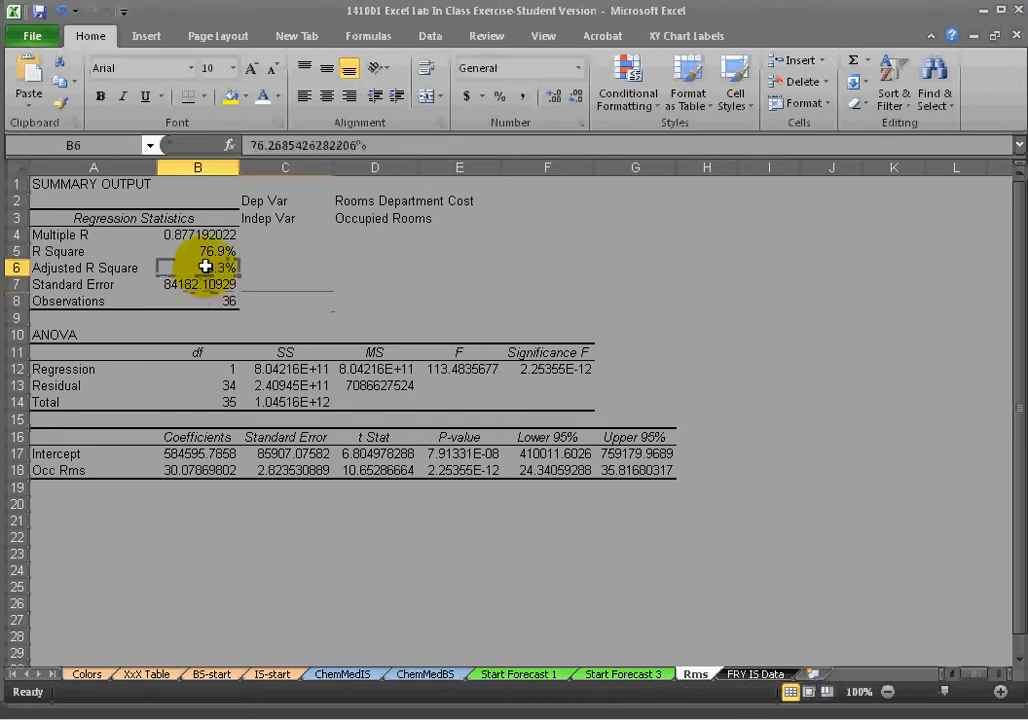
{"action": "left_click", "coordinate": [213, 250]}
{"action": "left_click_drag", "start_coordinate": [213, 250], "coordinate": [211, 268]}
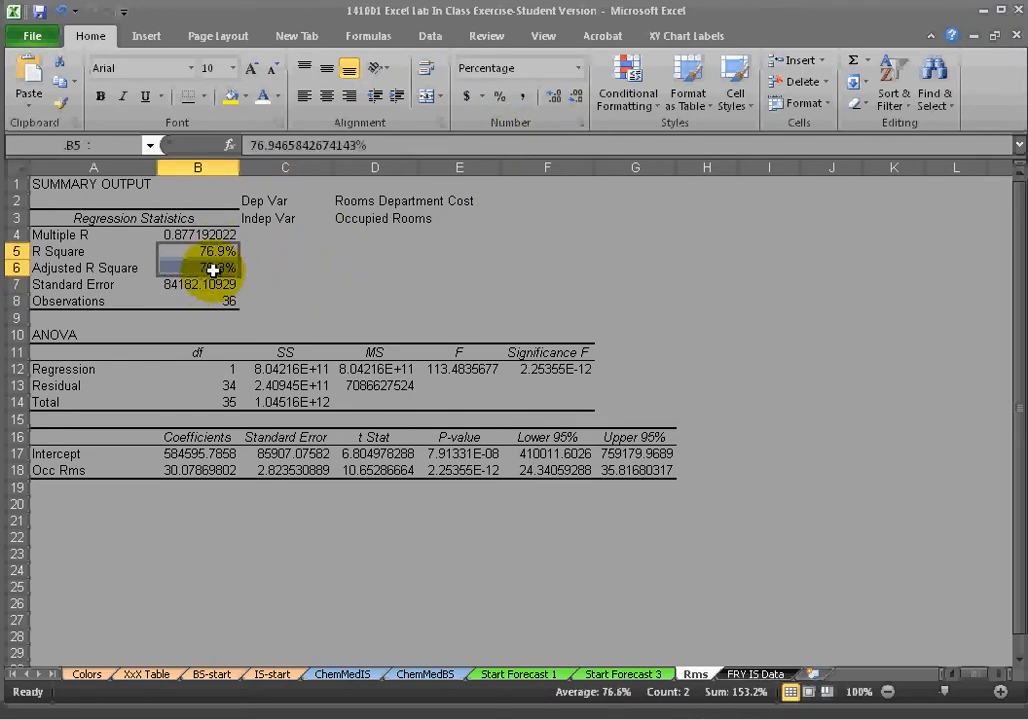
{"action": "left_click", "coordinate": [231, 97]}
{"action": "left_click", "coordinate": [255, 266]}
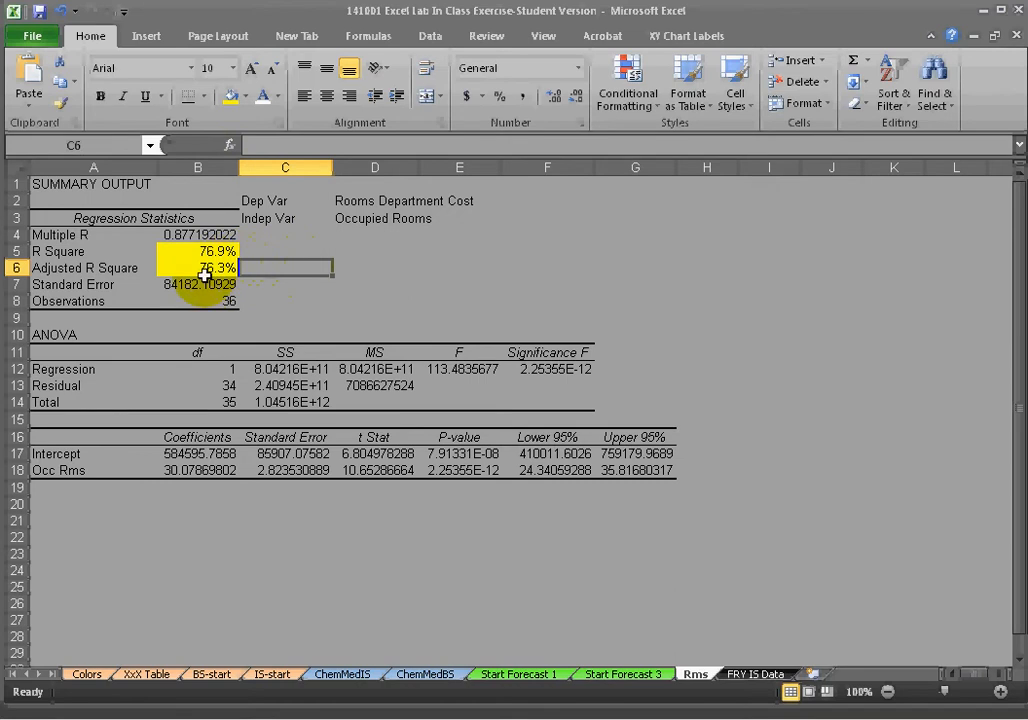
{"action": "left_click", "coordinate": [208, 270]}
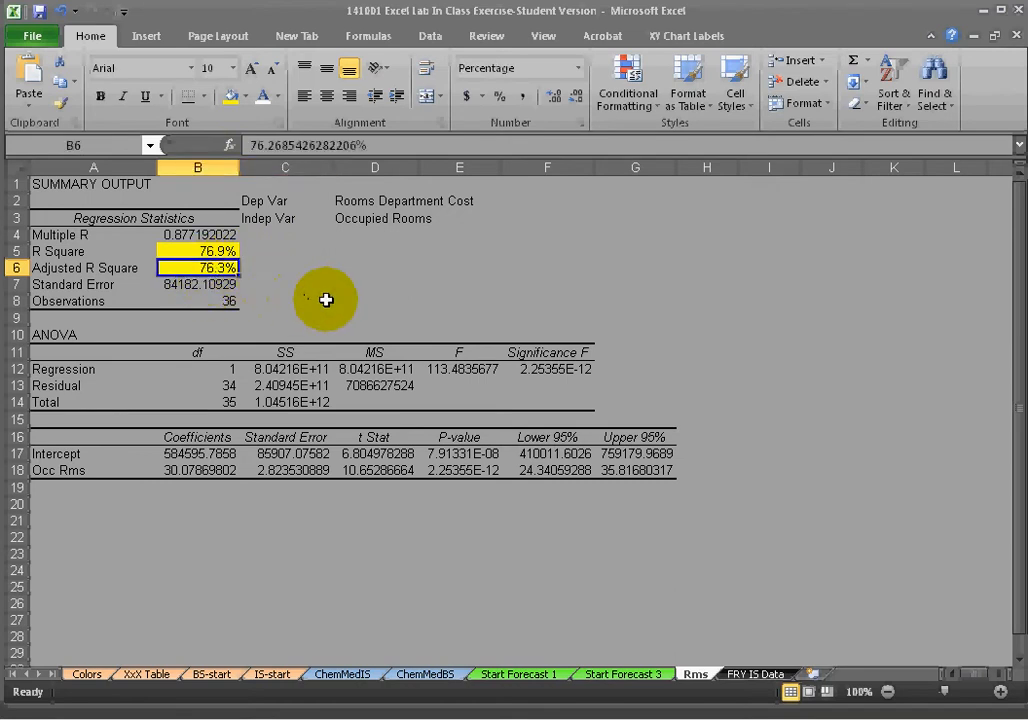
{"action": "key", "text": "Right"}
{"action": "key", "text": "Left"}
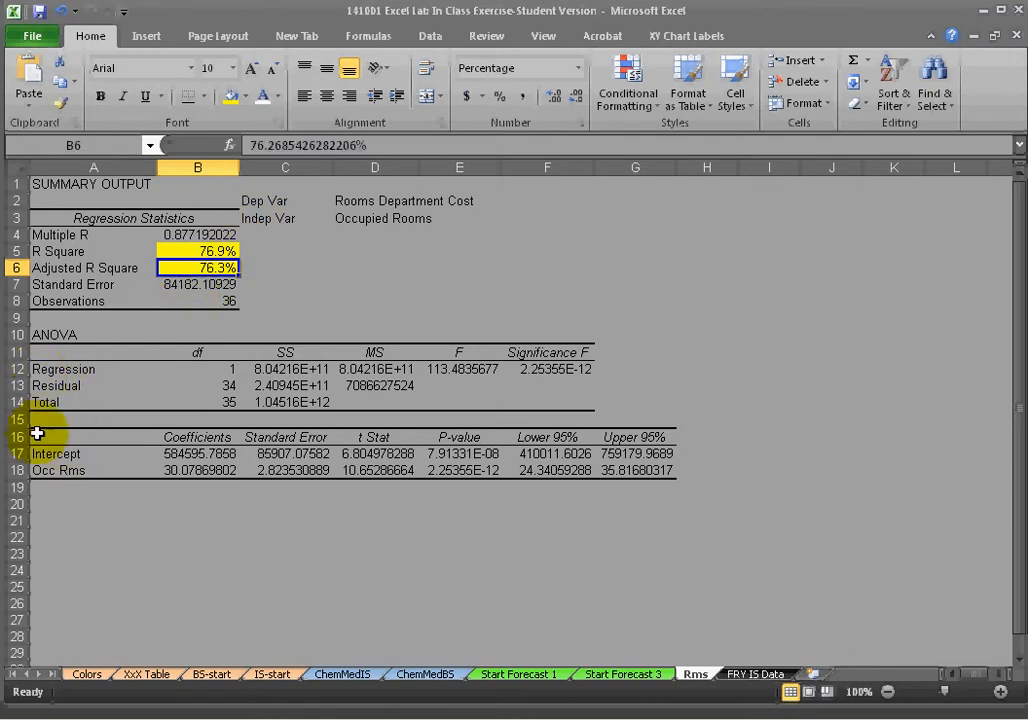
{"action": "left_click_drag", "start_coordinate": [38, 455], "coordinate": [82, 437]}
{"action": "left_click", "coordinate": [197, 268]}
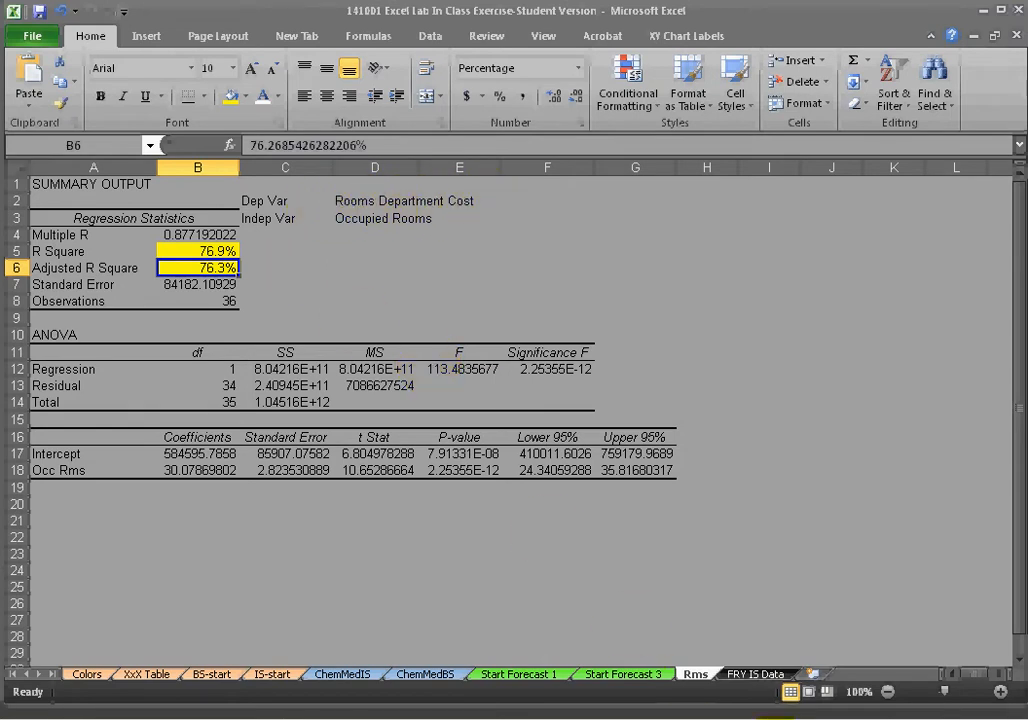
Examine the Rooms Cost column on the FRY IS Data sheet, then return to the Rms sheet.
{"action": "left_click", "coordinate": [757, 675]}
{"action": "scroll", "coordinate": [757, 350], "scroll_direction": "down", "scroll_amount": 2}
{"action": "scroll", "coordinate": [753, 270], "scroll_direction": "up", "scroll_amount": 2}
{"action": "left_click", "coordinate": [731, 308]}
{"action": "key", "text": "Down"}
{"action": "key", "text": "Down"}
{"action": "key", "text": "Down"}
{"action": "key", "text": "Down"}
{"action": "key", "text": "Down"}
{"action": "key", "text": "Down"}
{"action": "key", "text": "Down"}
{"action": "key", "text": "Down"}
{"action": "key", "text": "Up"}
{"action": "key", "text": "Up"}
{"action": "key", "text": "Up"}
{"action": "key", "text": "Up"}
{"action": "key", "text": "Up"}
{"action": "key", "text": "Up"}
{"action": "key", "text": "Up"}
{"action": "key", "text": "Up"}
{"action": "key", "text": "shift+Down"}
{"action": "key", "text": "shift+Down"}
{"action": "key", "text": "shift+Down"}
{"action": "key", "text": "shift+Down"}
{"action": "key", "text": "shift+Down"}
{"action": "key", "text": "shift+Down"}
{"action": "key", "text": "shift+Down"}
{"action": "key", "text": "shift+Down"}
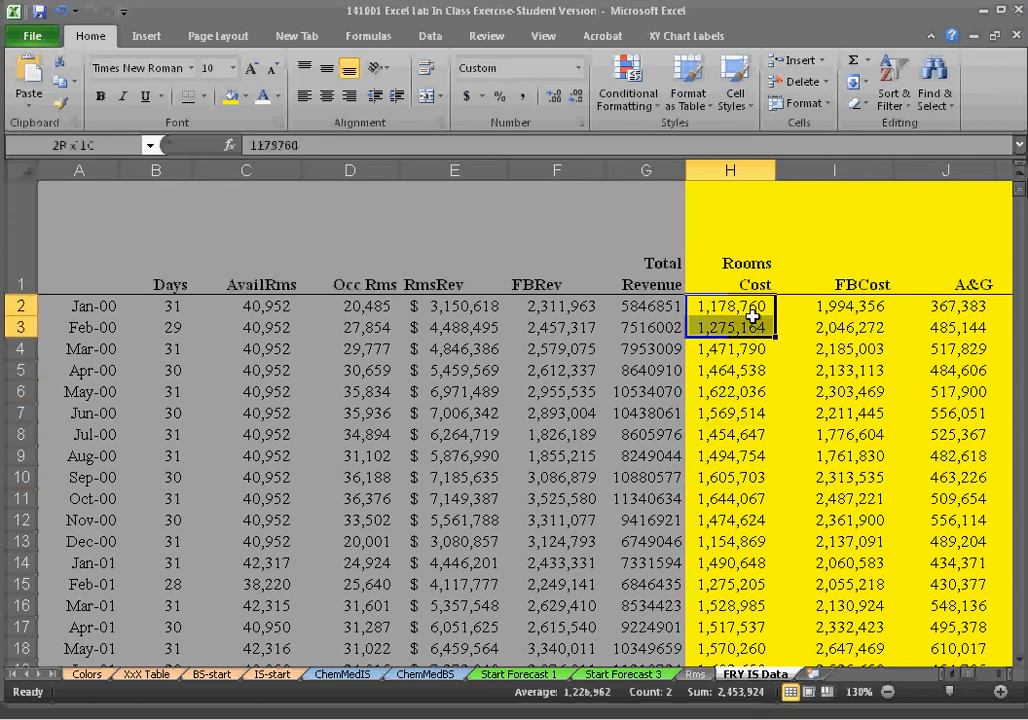
{"action": "key", "text": "shift+Down"}
{"action": "key", "text": "shift+Down"}
{"action": "key", "text": "shift+Down"}
{"action": "key", "text": "shift+Down"}
{"action": "key", "text": "shift+Down"}
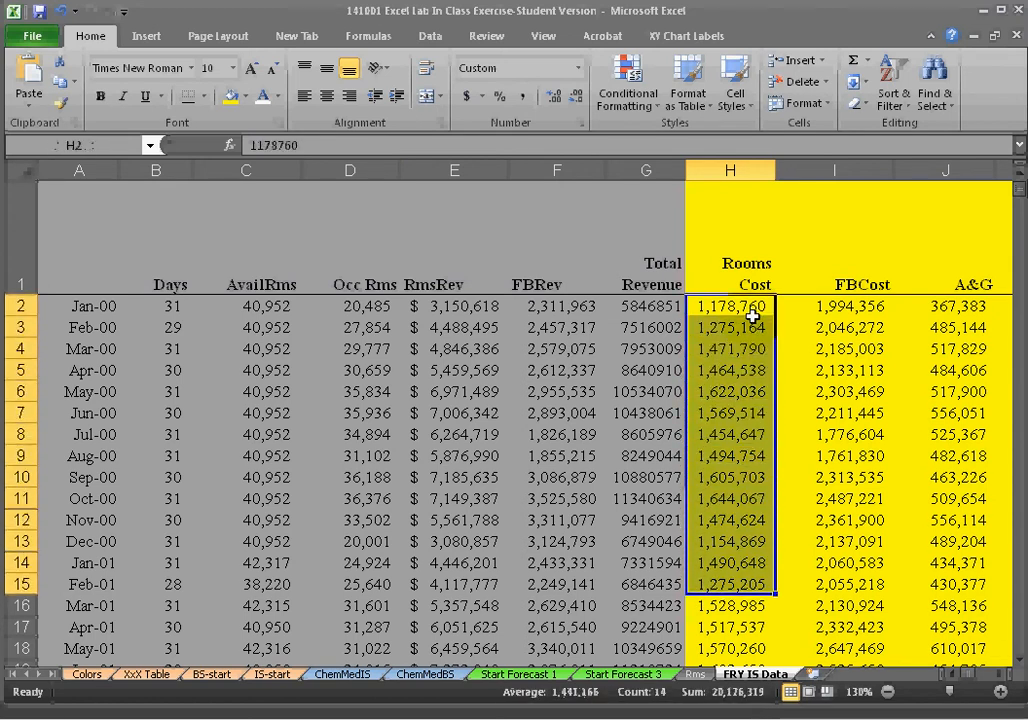
{"action": "left_click", "coordinate": [692, 676]}
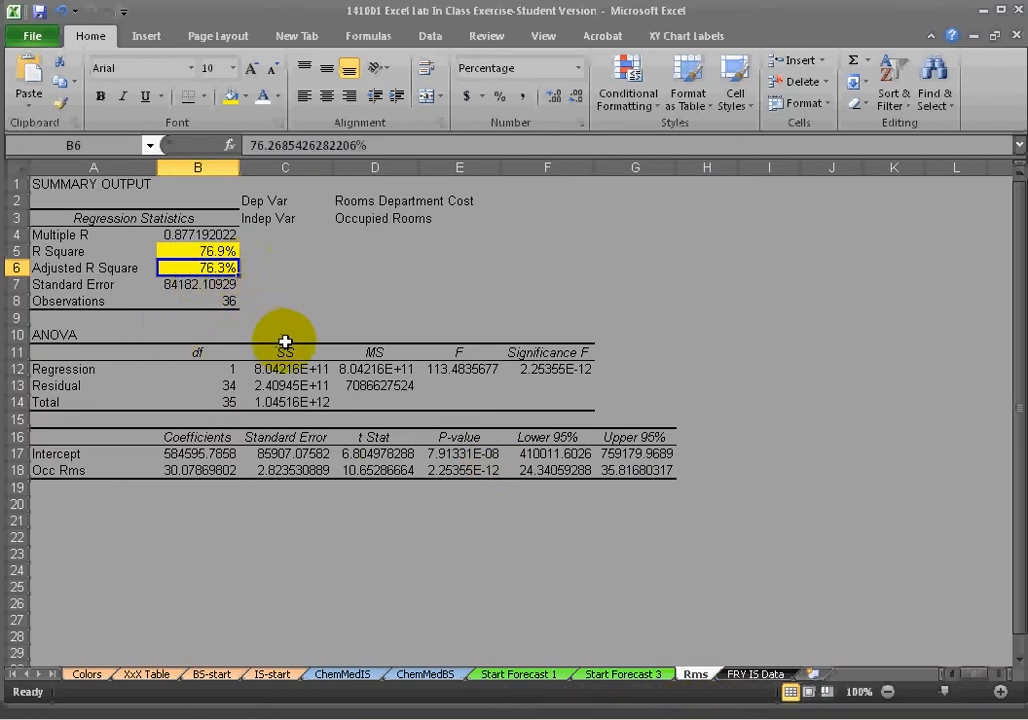
Apply Accounting format to the Intercept and Occ Rms coefficients and standard errors, with no decimals in the Intercept row.
{"action": "left_click_drag", "start_coordinate": [39, 452], "coordinate": [652, 468]}
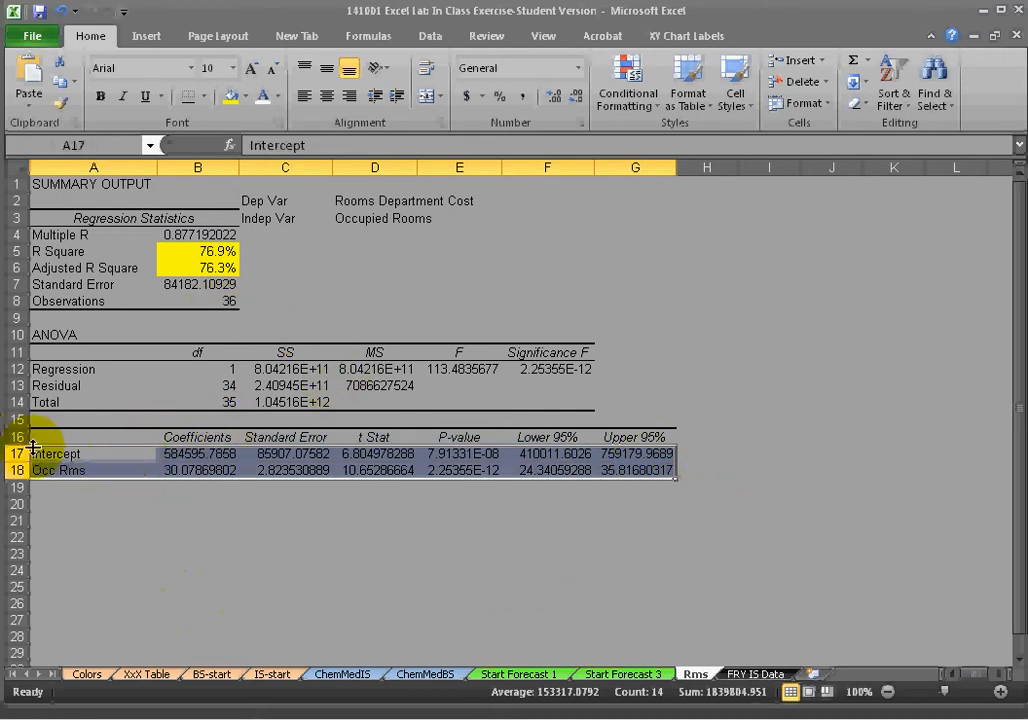
{"action": "left_click", "coordinate": [260, 270]}
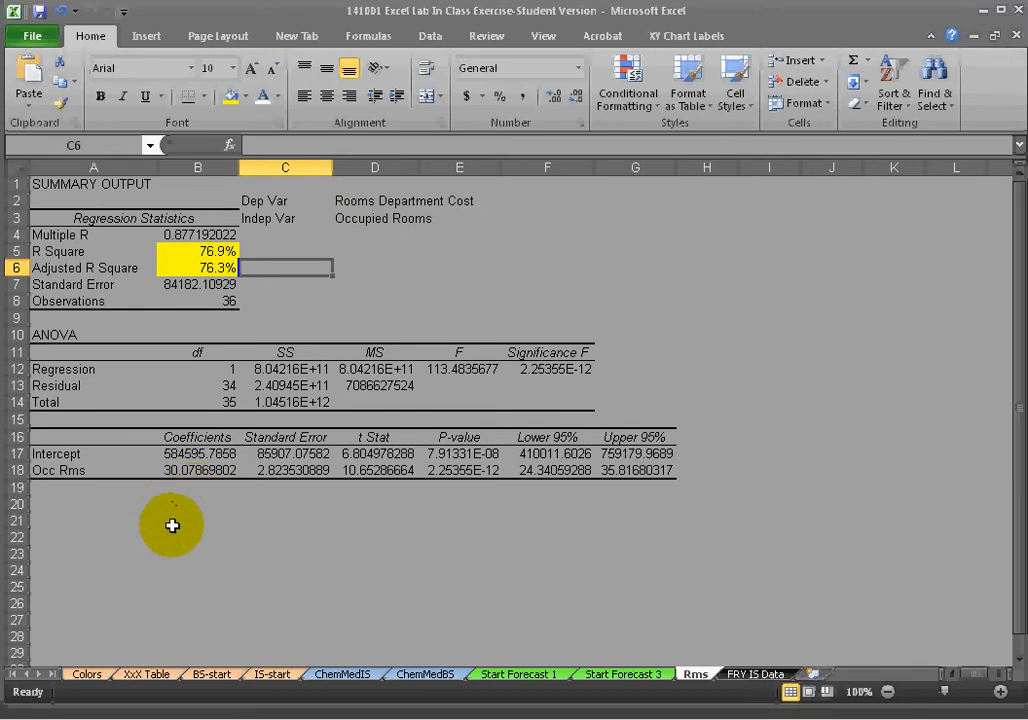
{"action": "left_click_drag", "start_coordinate": [195, 457], "coordinate": [318, 453]}
{"action": "left_click", "coordinate": [466, 97]}
{"action": "left_click", "coordinate": [577, 98]}
{"action": "left_click", "coordinate": [577, 98]}
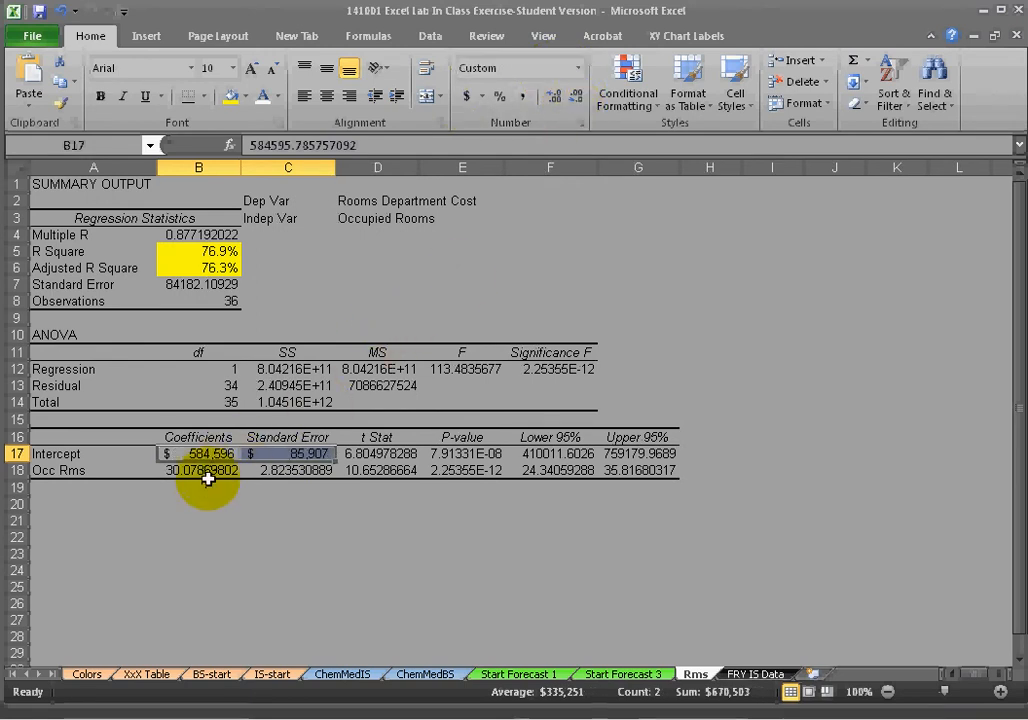
{"action": "left_click_drag", "start_coordinate": [200, 470], "coordinate": [288, 469]}
{"action": "left_click", "coordinate": [466, 97]}
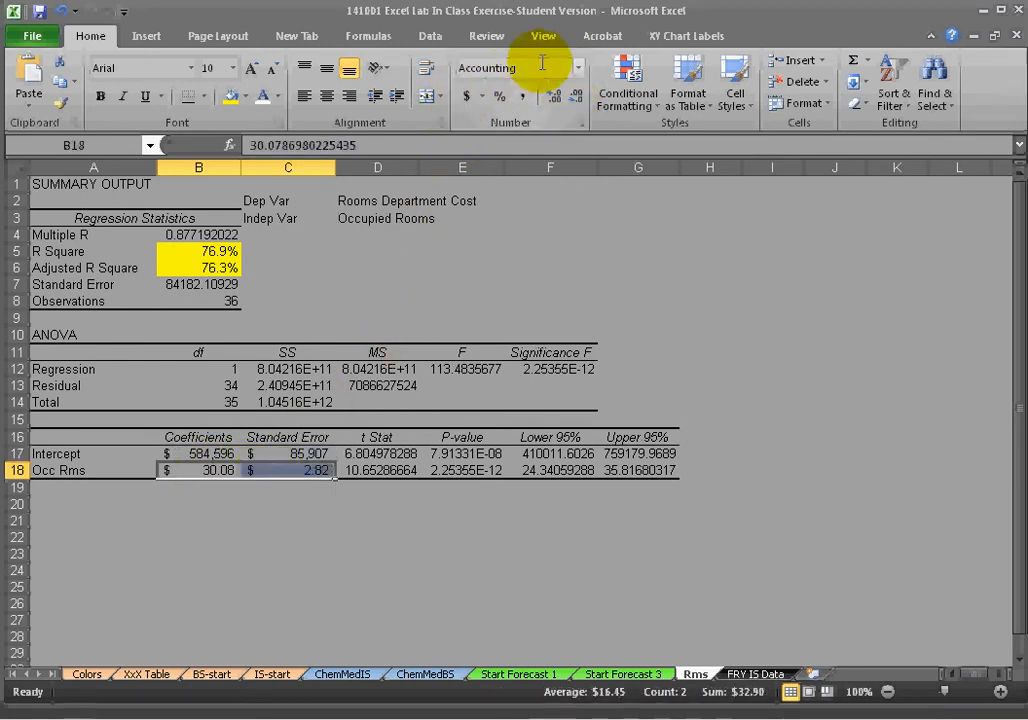
{"action": "left_click", "coordinate": [317, 535]}
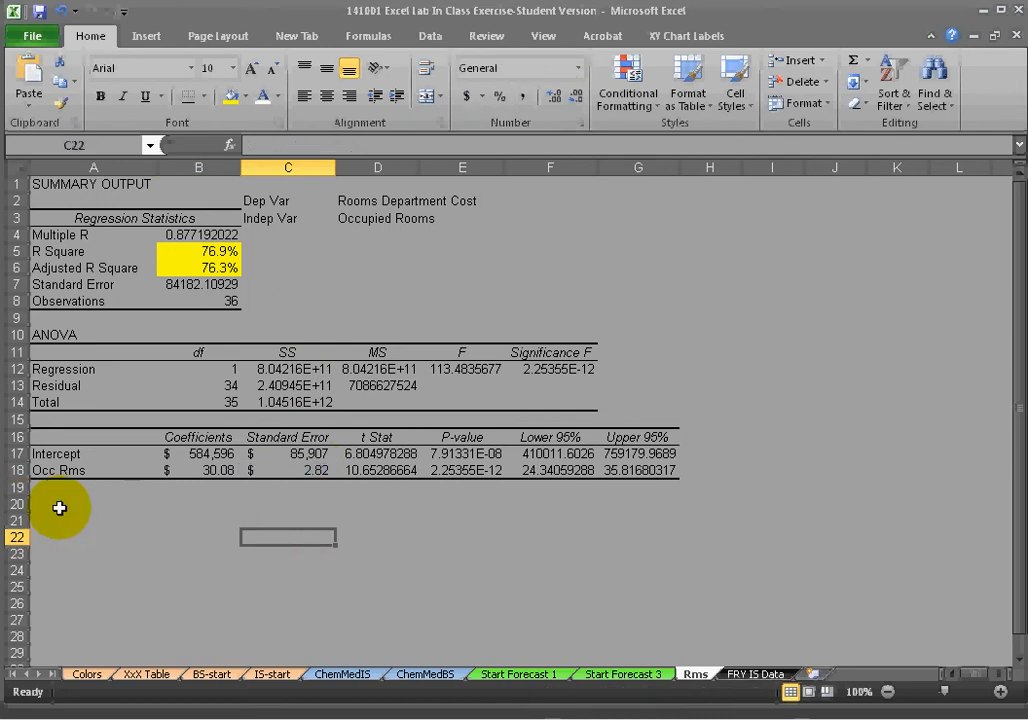
Enter the equation Rooms Department Cost = $584,596 +$30.08*Number of Occupied Rooms in B20.
{"action": "left_click_drag", "start_coordinate": [50, 453], "coordinate": [298, 454]}
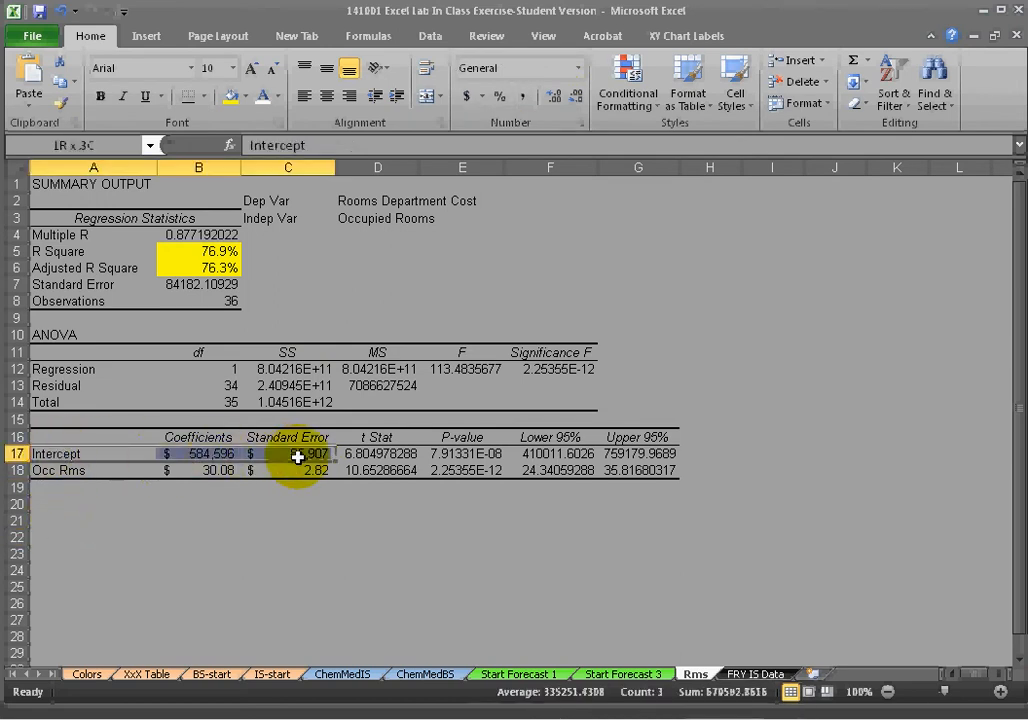
{"action": "left_click", "coordinate": [46, 473], "text": "ctrl"}
{"action": "left_click_drag", "start_coordinate": [147, 477], "coordinate": [297, 472]}
{"action": "left_click", "coordinate": [297, 551]}
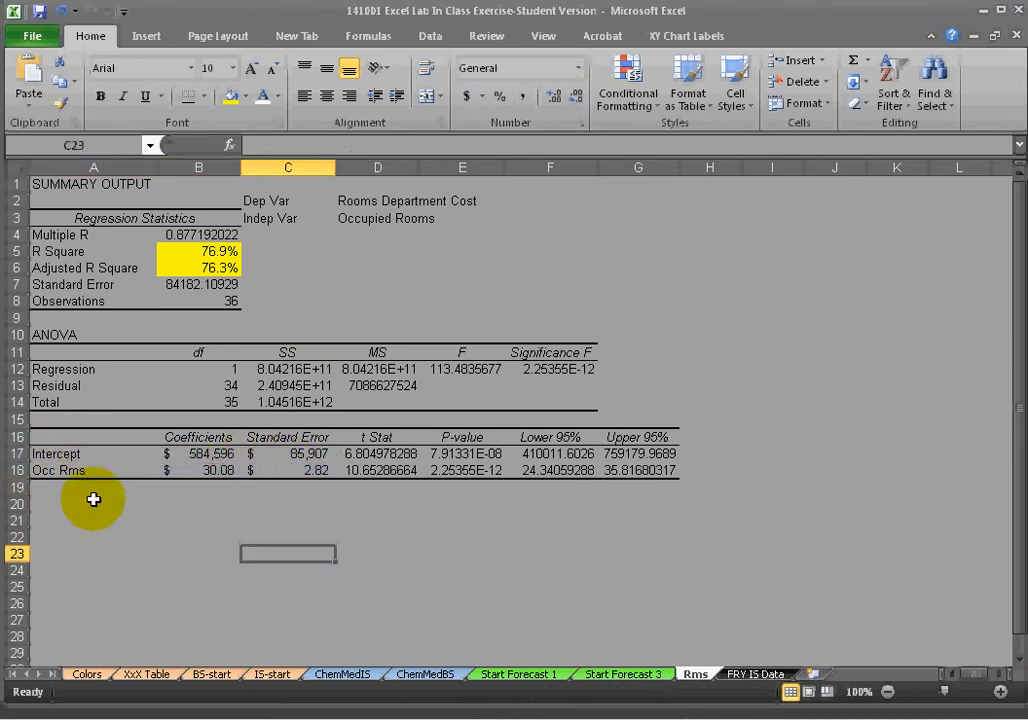
{"action": "left_click", "coordinate": [69, 474]}
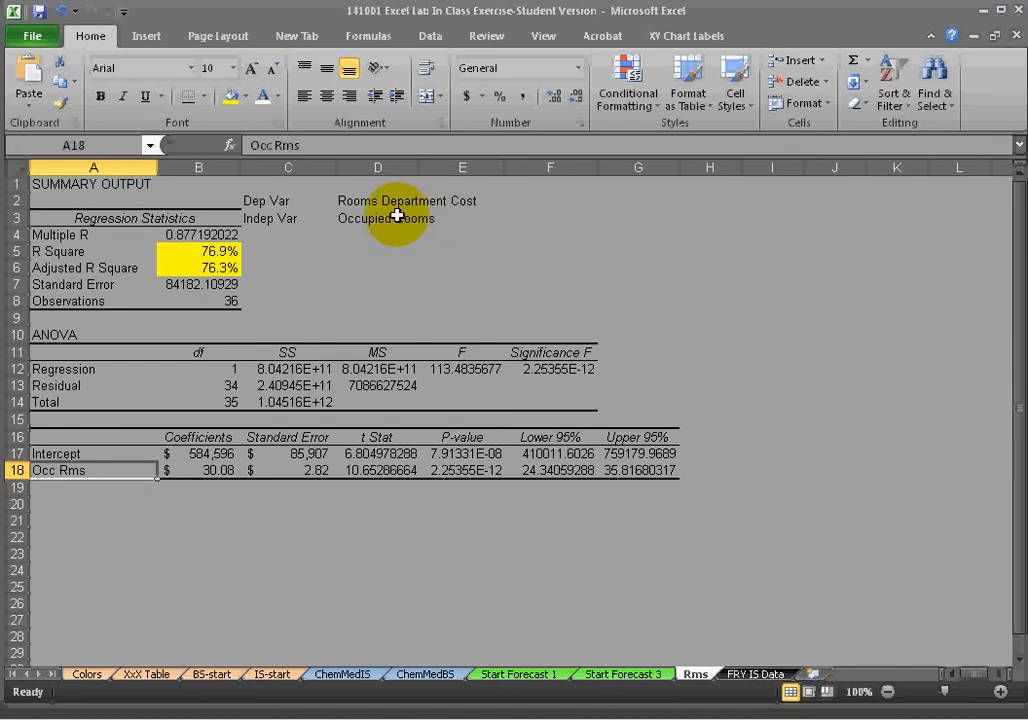
{"action": "left_click", "coordinate": [204, 507]}
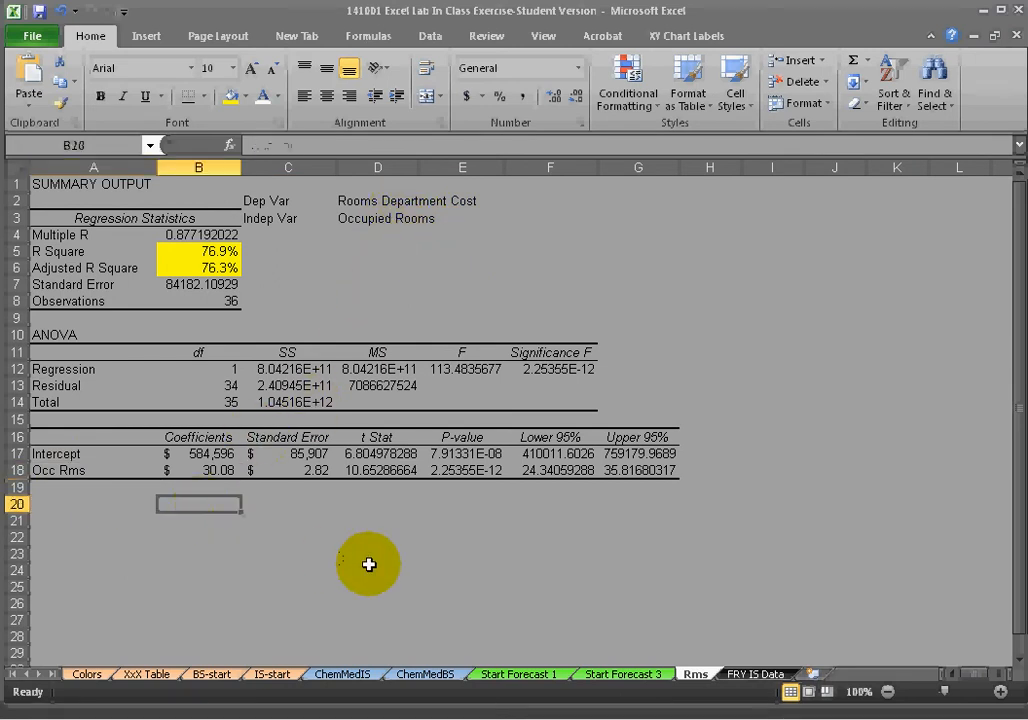
{"action": "type", "text": "Rooms"}
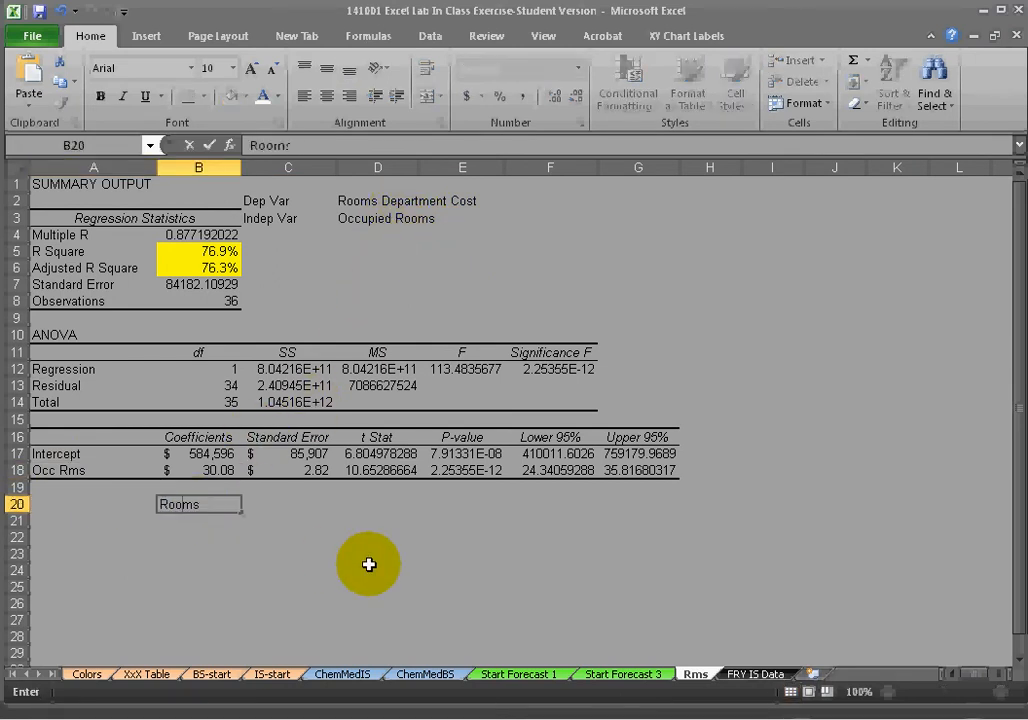
{"action": "type", "text": " Department Cost = $584,596"}
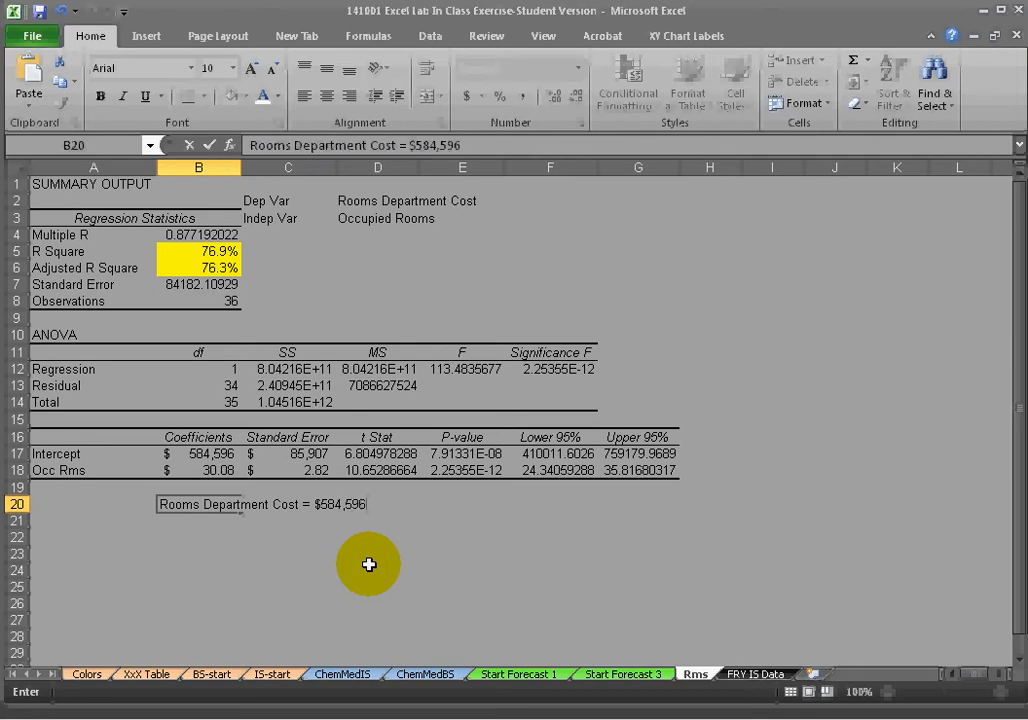
{"action": "type", "text": "$30.08*Number of Occupied Room"}
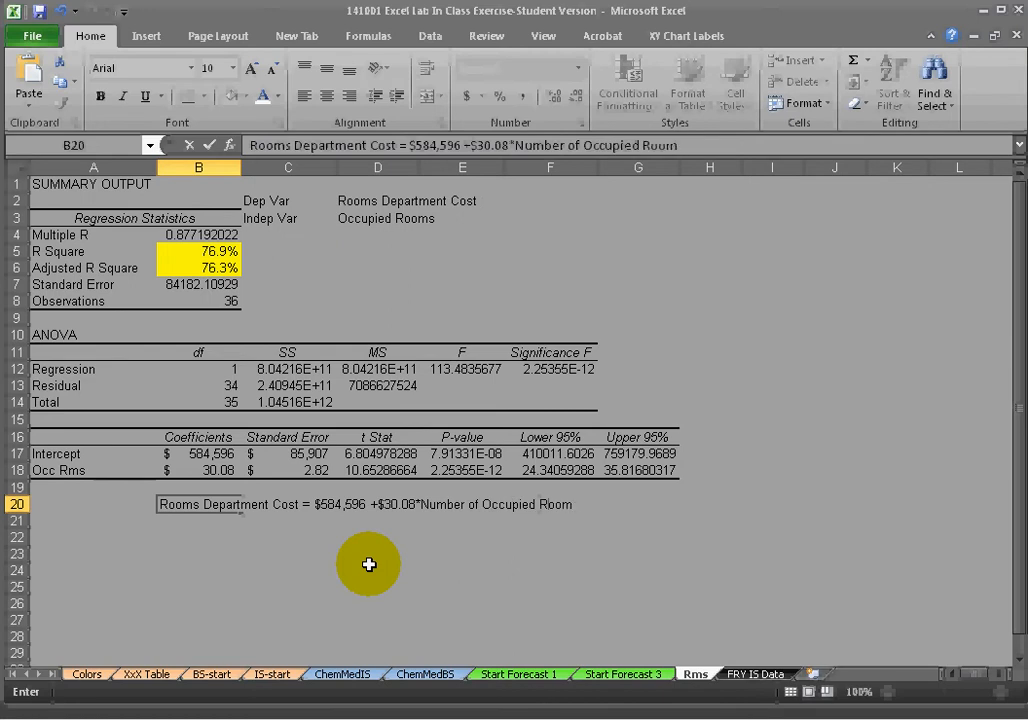
{"action": "key", "text": "Return"}
{"action": "key", "text": "Up"}
{"action": "key", "text": "Left"}
{"action": "key", "text": "Up"}
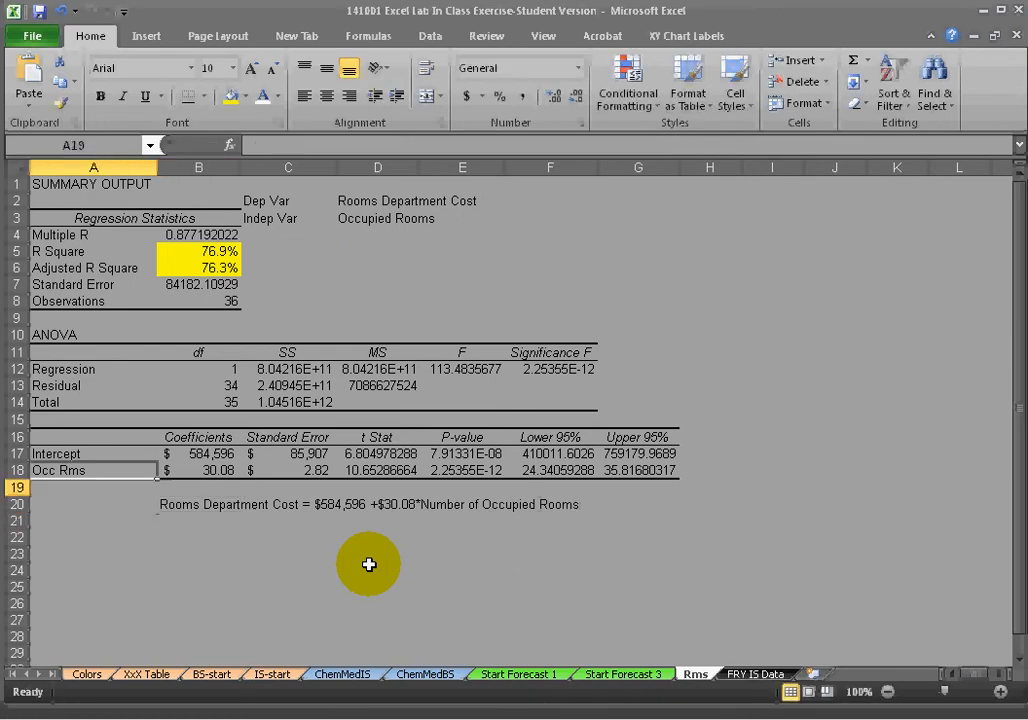
{"action": "key", "text": "Up"}
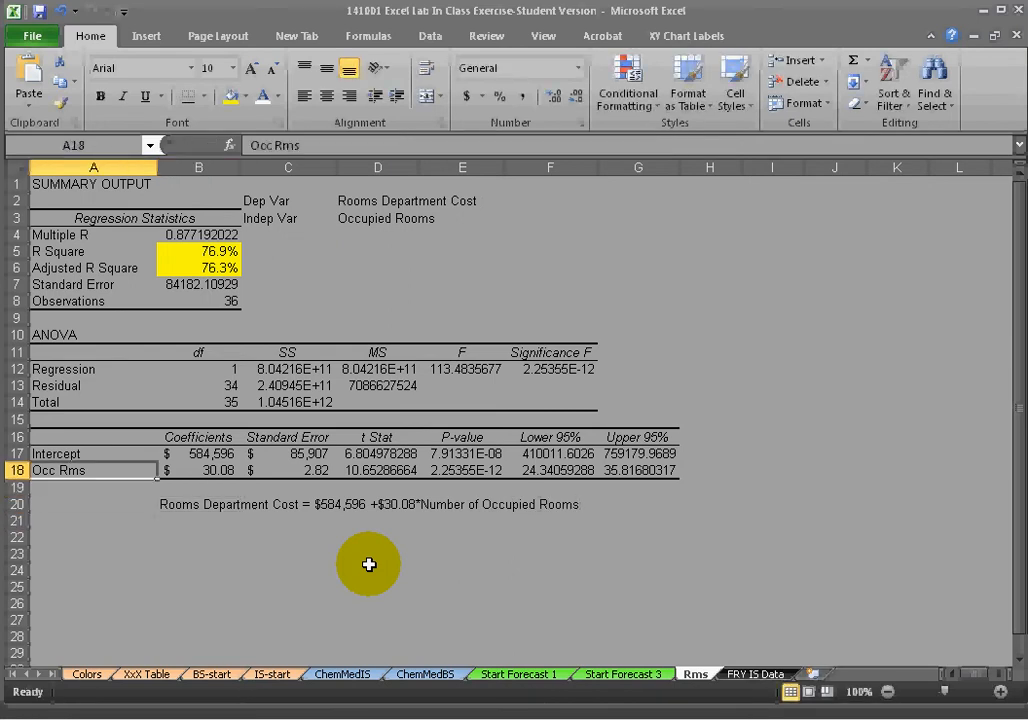
{"action": "key", "text": "Up"}
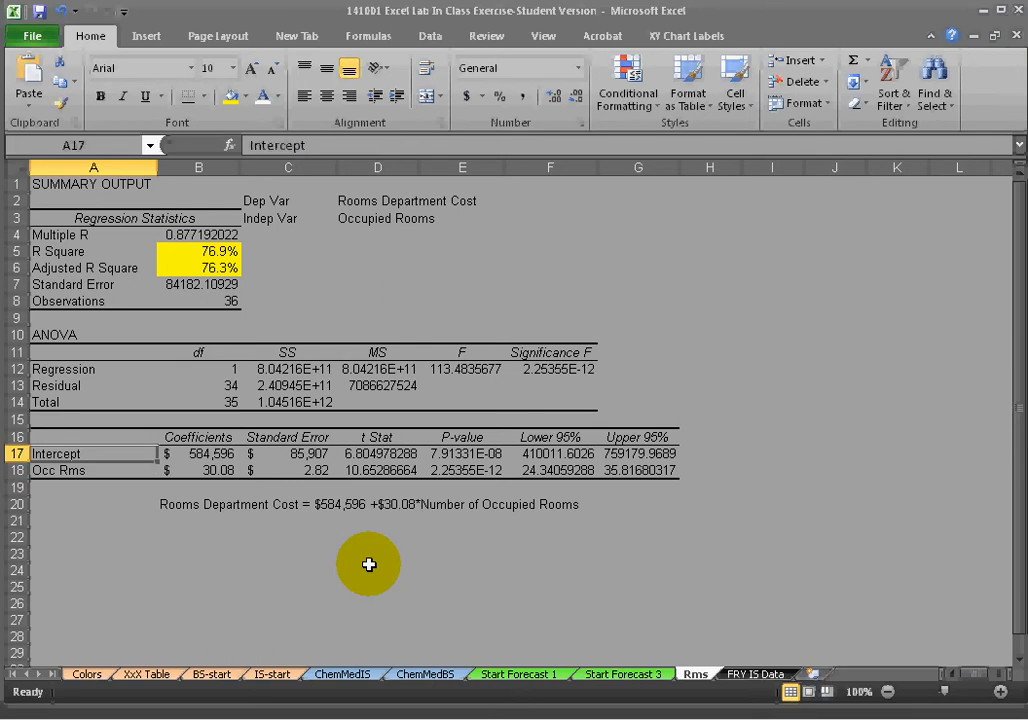
{"action": "key", "text": "Down"}
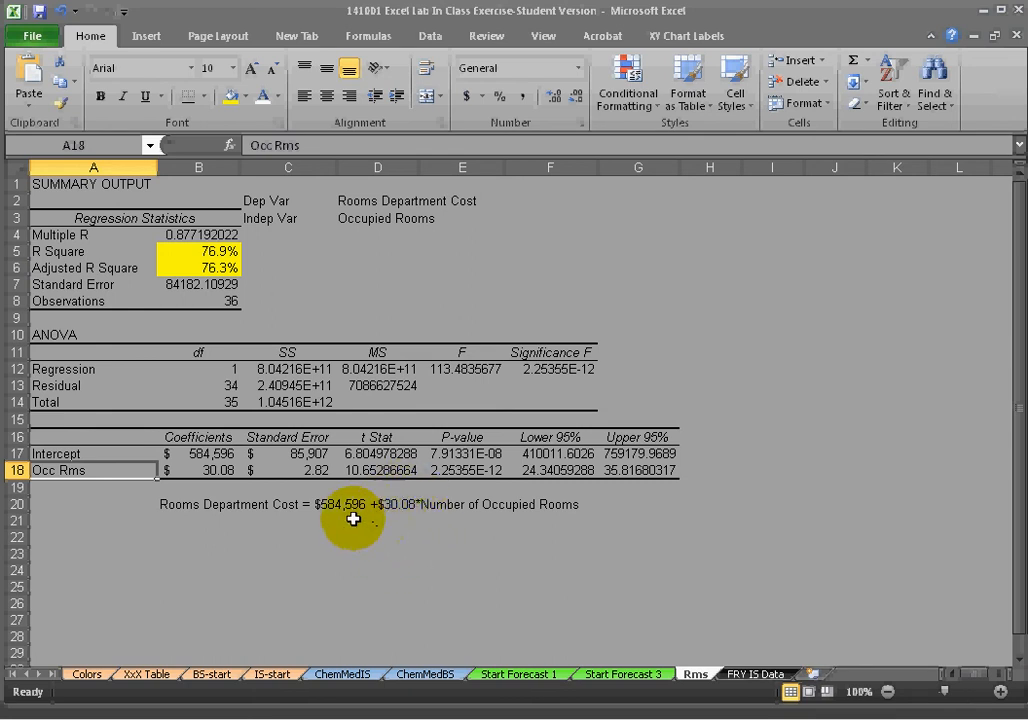
{"action": "left_click_drag", "start_coordinate": [172, 504], "coordinate": [238, 504]}
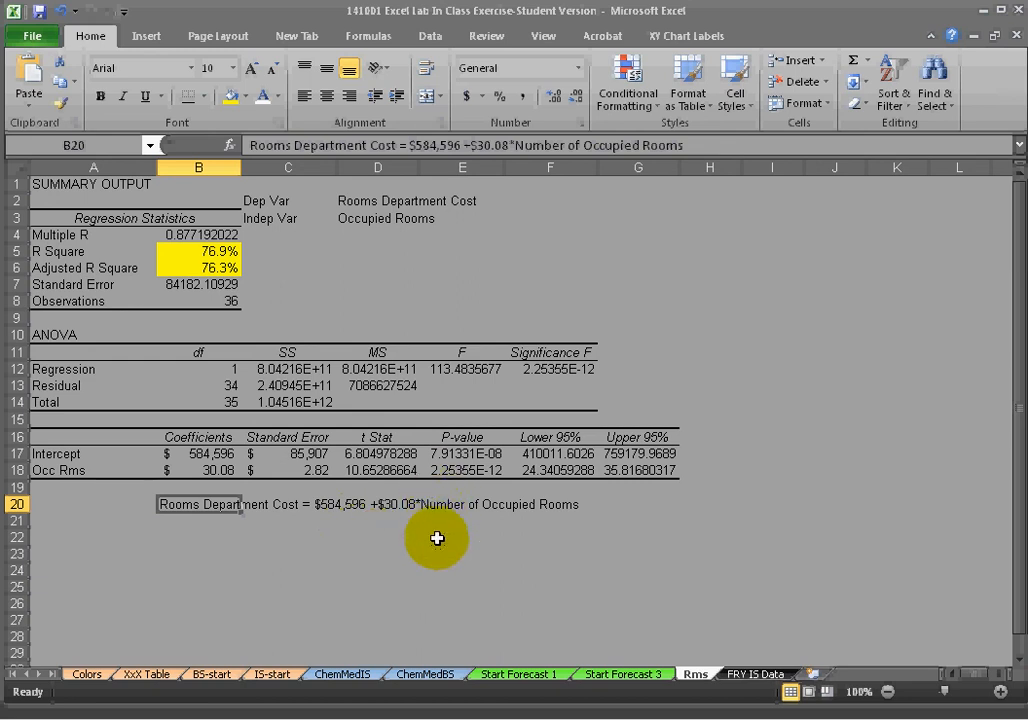
{"action": "left_click", "coordinate": [436, 578]}
Reformat the Standard Error values with comma style and two decimal places.
{"action": "left_click", "coordinate": [318, 452]}
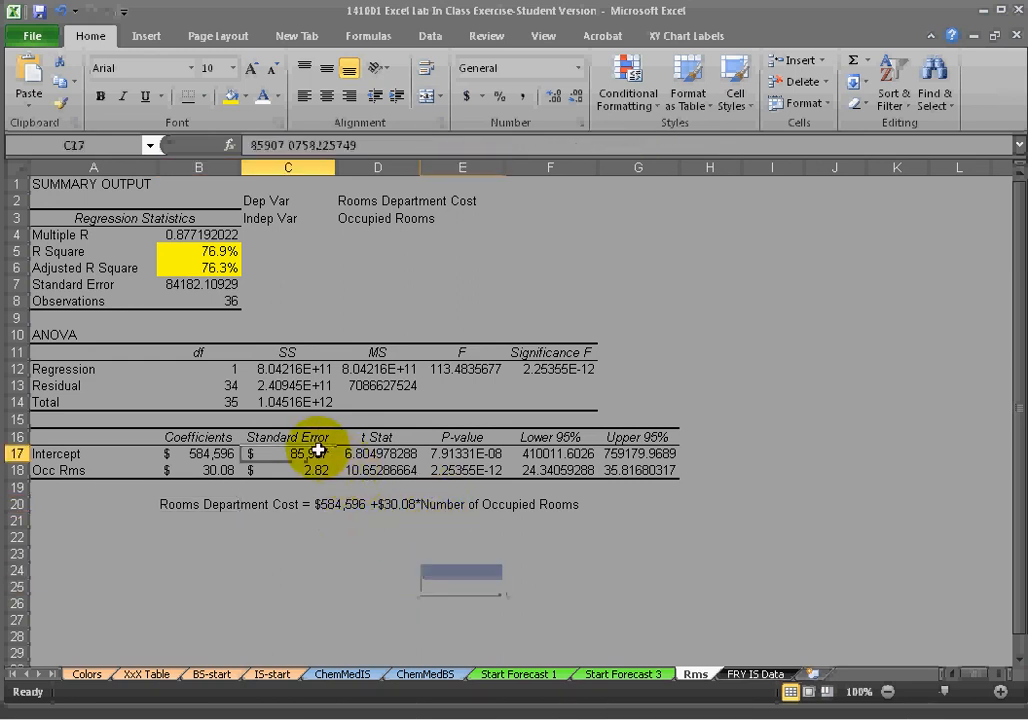
{"action": "left_click_drag", "start_coordinate": [318, 452], "coordinate": [318, 469]}
{"action": "left_click", "coordinate": [523, 96]}
{"action": "left_click", "coordinate": [570, 97]}
{"action": "left_click", "coordinate": [568, 96]}
{"action": "left_click", "coordinate": [553, 99]}
{"action": "left_click", "coordinate": [553, 99]}
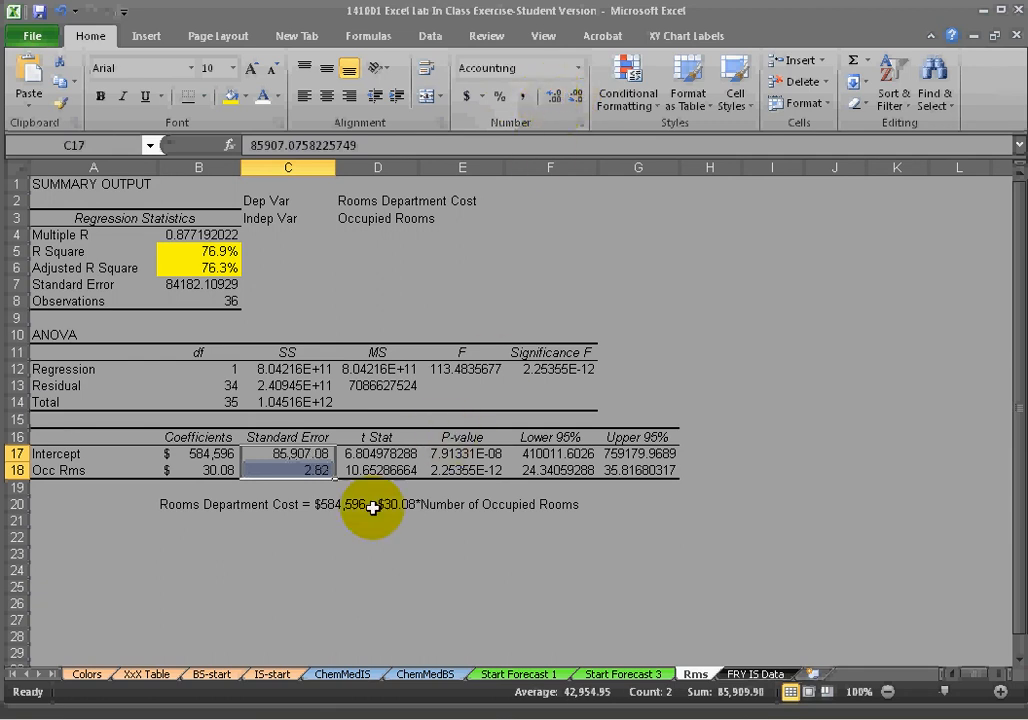
{"action": "left_click", "coordinate": [328, 601]}
Apply comma style to the t Stat values of both coefficient rows.
{"action": "left_click_drag", "start_coordinate": [362, 453], "coordinate": [367, 468]}
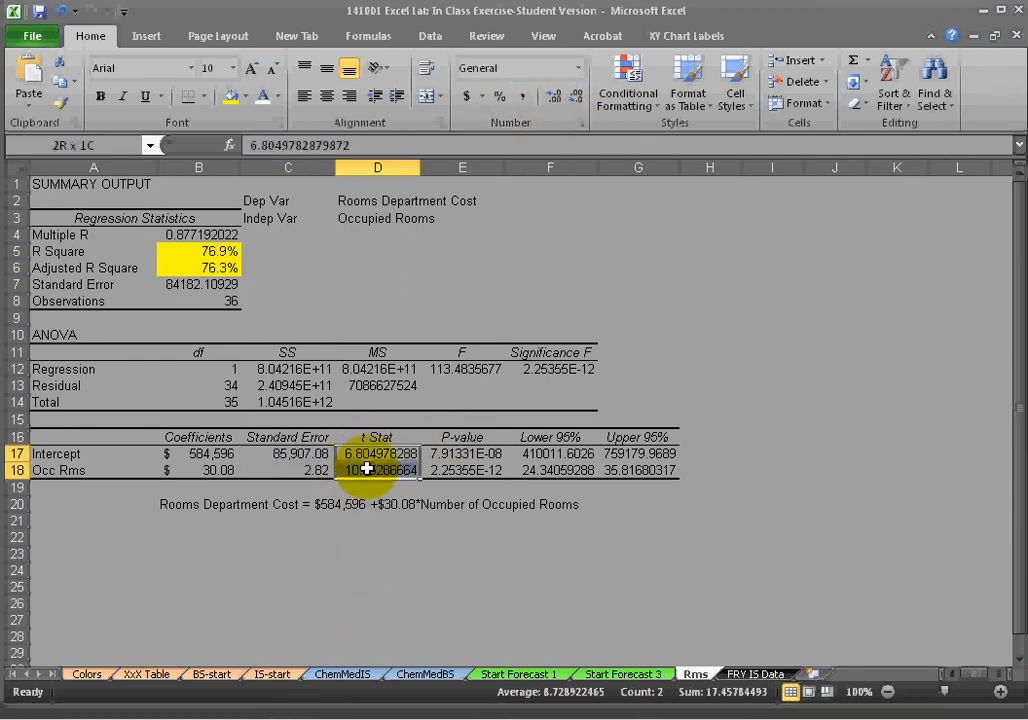
{"action": "left_click", "coordinate": [522, 97]}
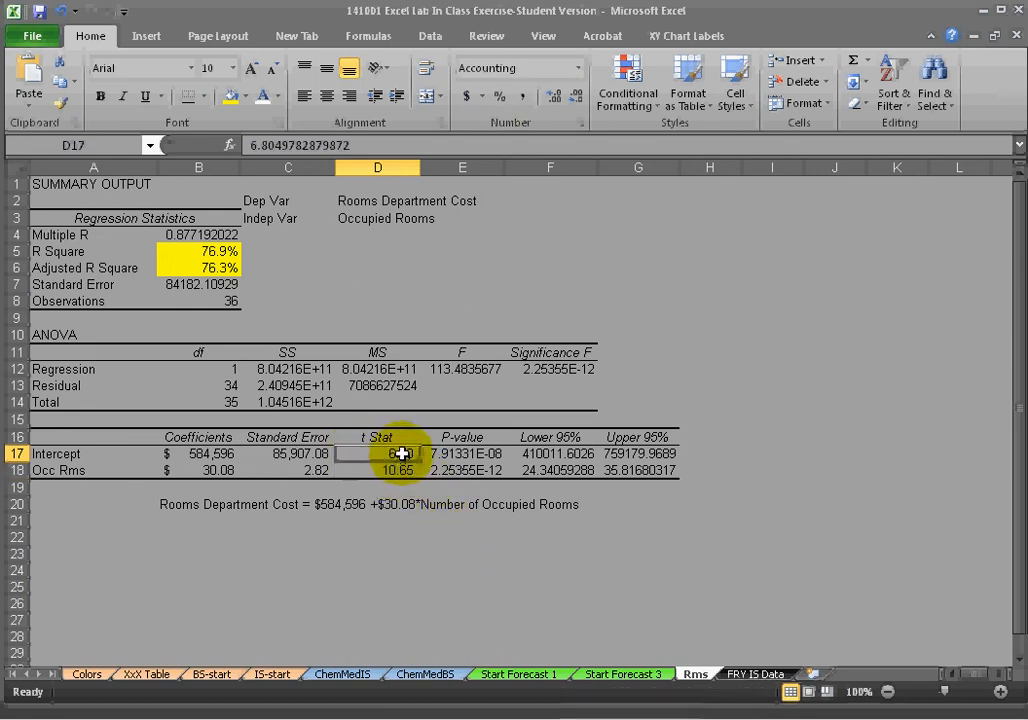
Apply Accounting format with no decimals to the Intercept row's Lower 95% and Upper 95% values.
{"action": "left_click_drag", "start_coordinate": [402, 453], "coordinate": [402, 466]}
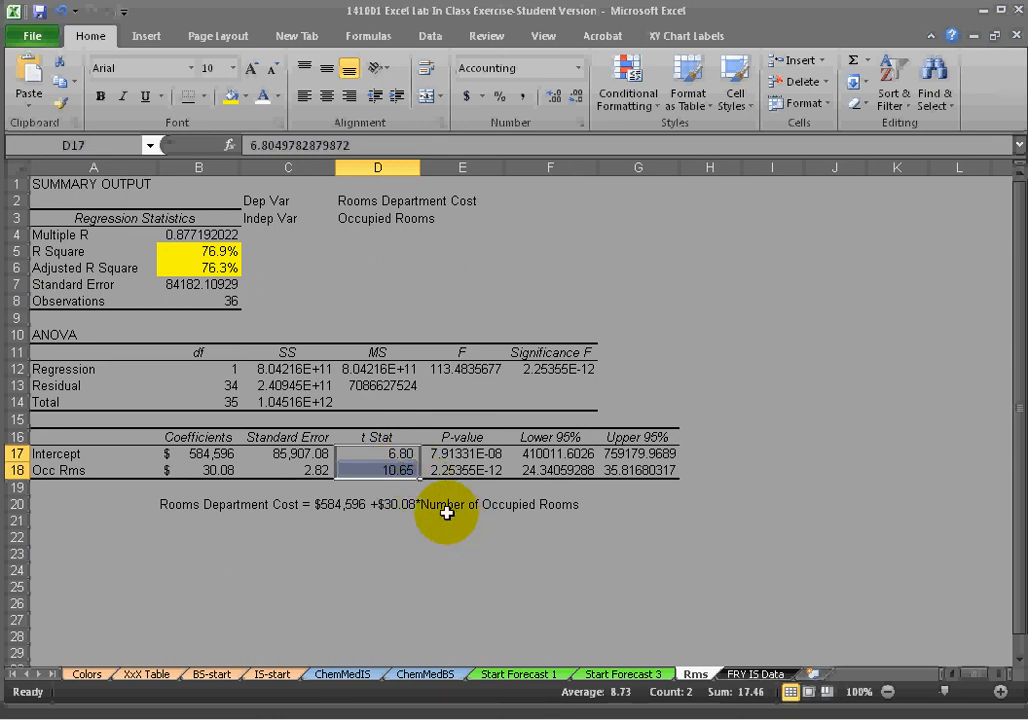
{"action": "left_click_drag", "start_coordinate": [215, 453], "coordinate": [218, 470]}
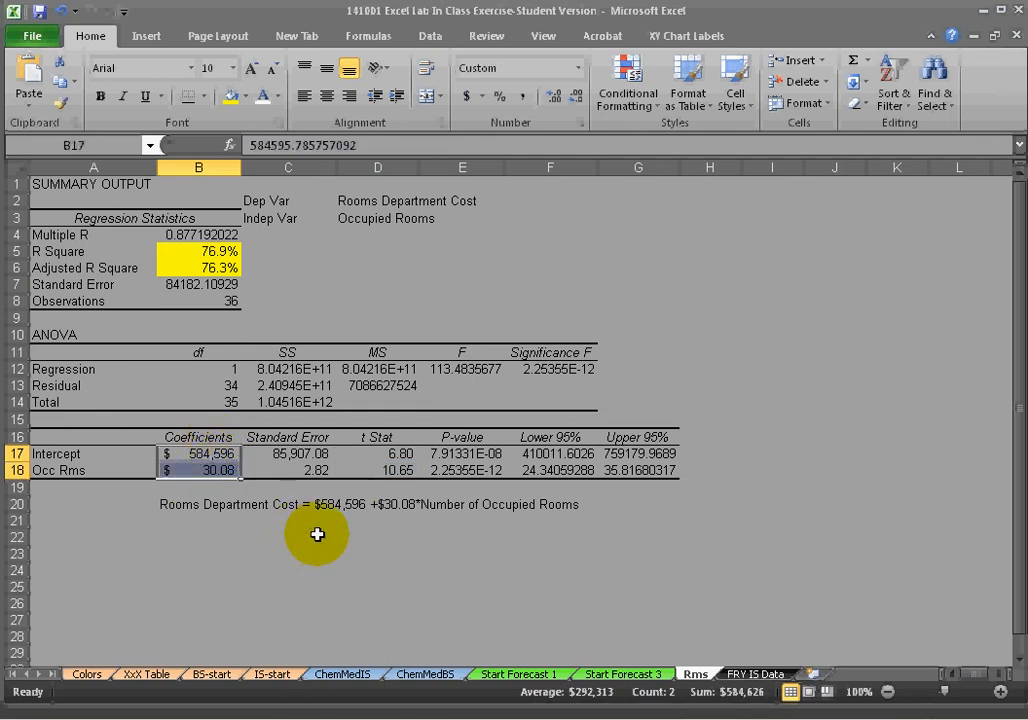
{"action": "mouse_move", "coordinate": [568, 455]}
{"action": "left_mouse_down"}
{"action": "mouse_move", "coordinate": [632, 469]}
{"action": "mouse_move", "coordinate": [631, 450]}
{"action": "mouse_move", "coordinate": [560, 453]}
{"action": "left_mouse_up"}
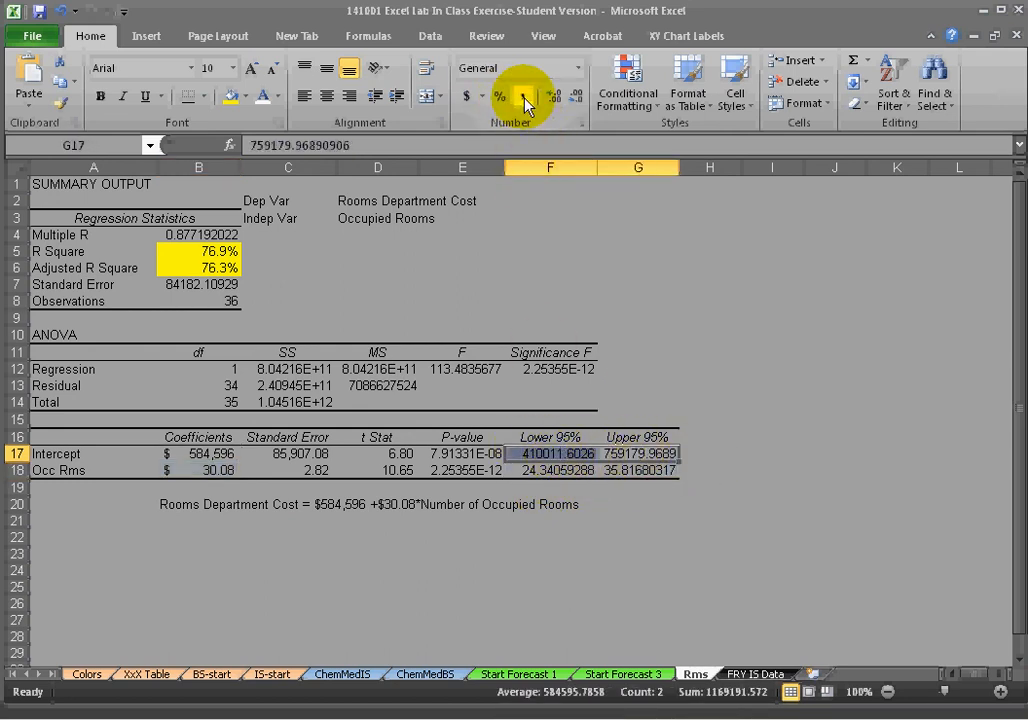
{"action": "left_click", "coordinate": [466, 97]}
{"action": "left_click", "coordinate": [576, 97]}
{"action": "left_click", "coordinate": [576, 97]}
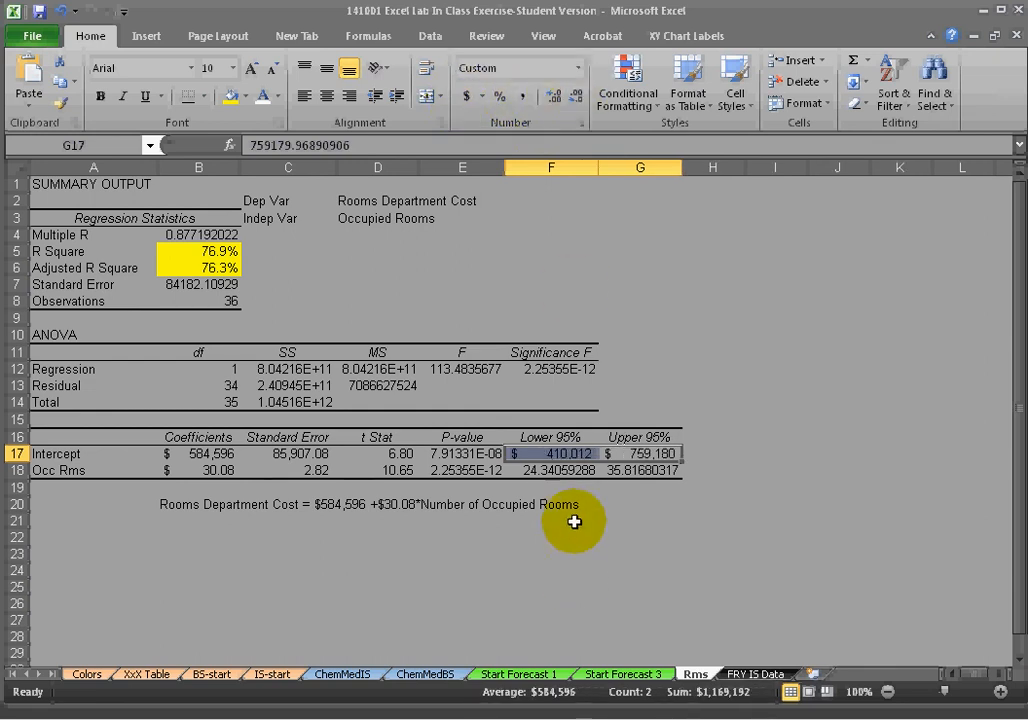
Apply Accounting format with two decimals to the Lower 95% and Upper 95% values of both coefficient rows.
{"action": "left_click_drag", "start_coordinate": [545, 470], "coordinate": [640, 453]}
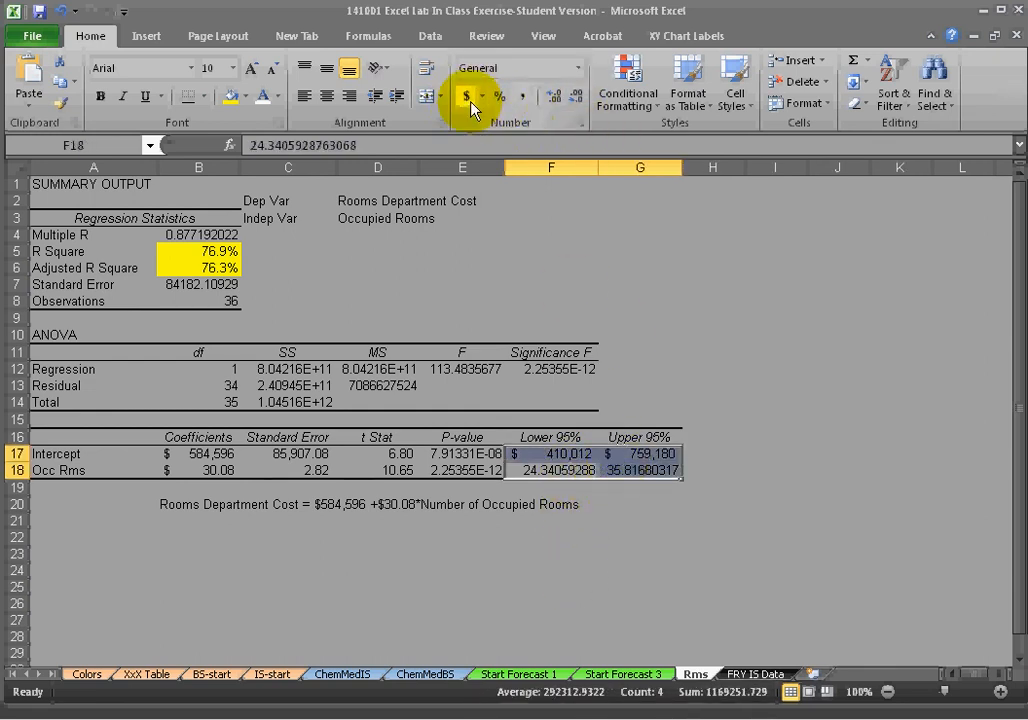
{"action": "left_click", "coordinate": [466, 97]}
{"action": "left_click_drag", "start_coordinate": [640, 570], "coordinate": [640, 555]}
{"action": "left_click_drag", "start_coordinate": [553, 453], "coordinate": [638, 453]}
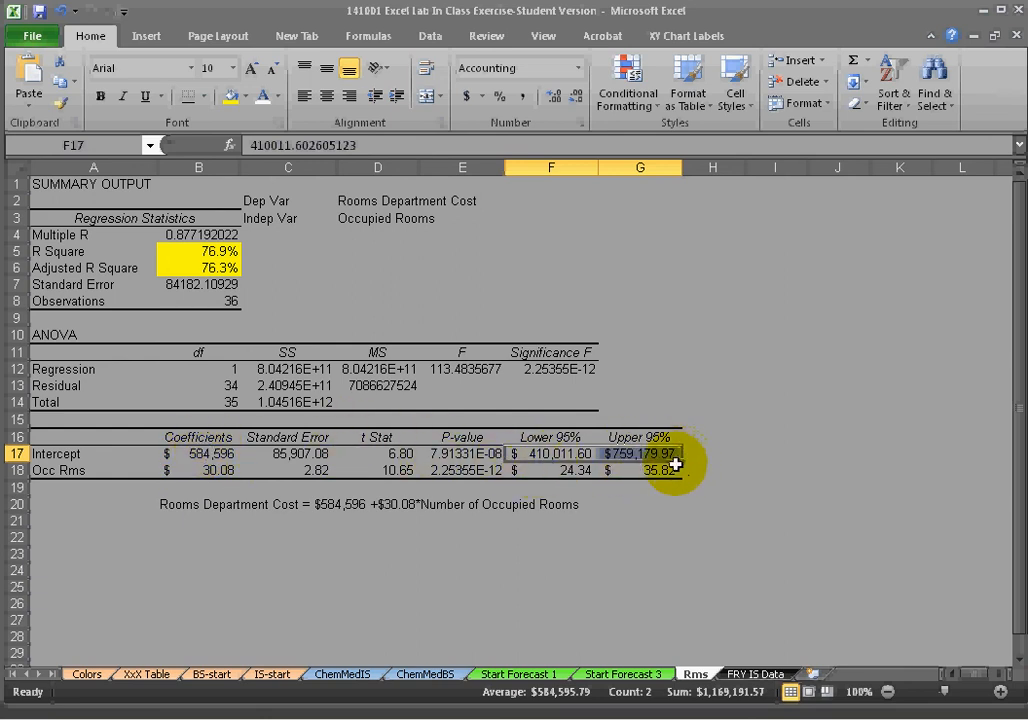
{"action": "left_click_drag", "start_coordinate": [560, 453], "coordinate": [610, 454]}
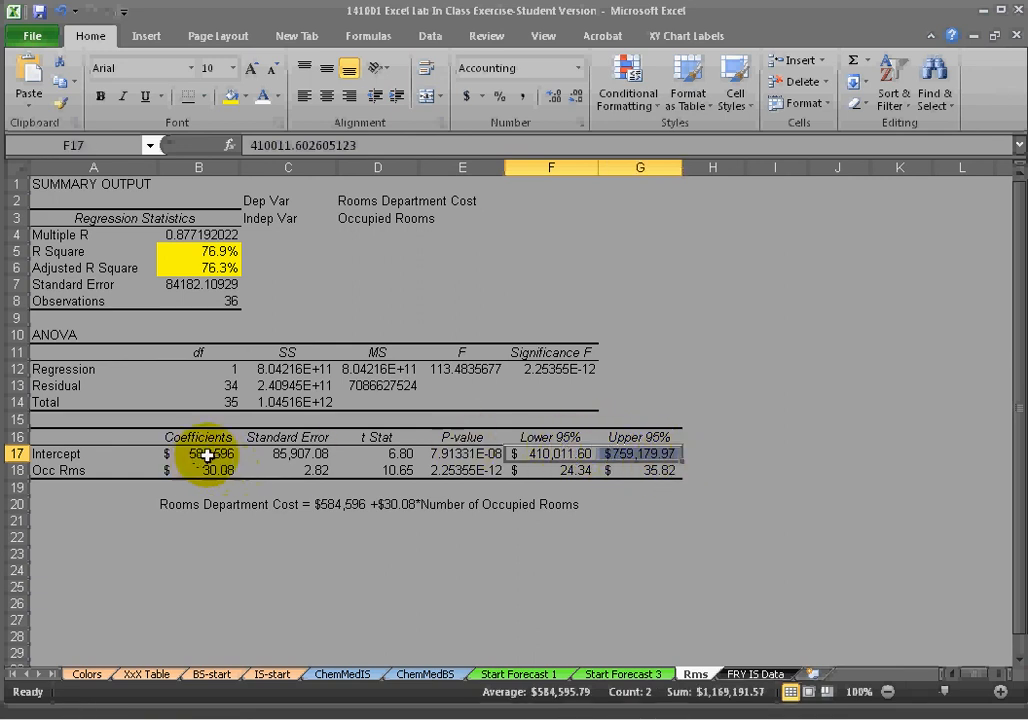
{"action": "left_click_drag", "start_coordinate": [606, 453], "coordinate": [650, 475]}
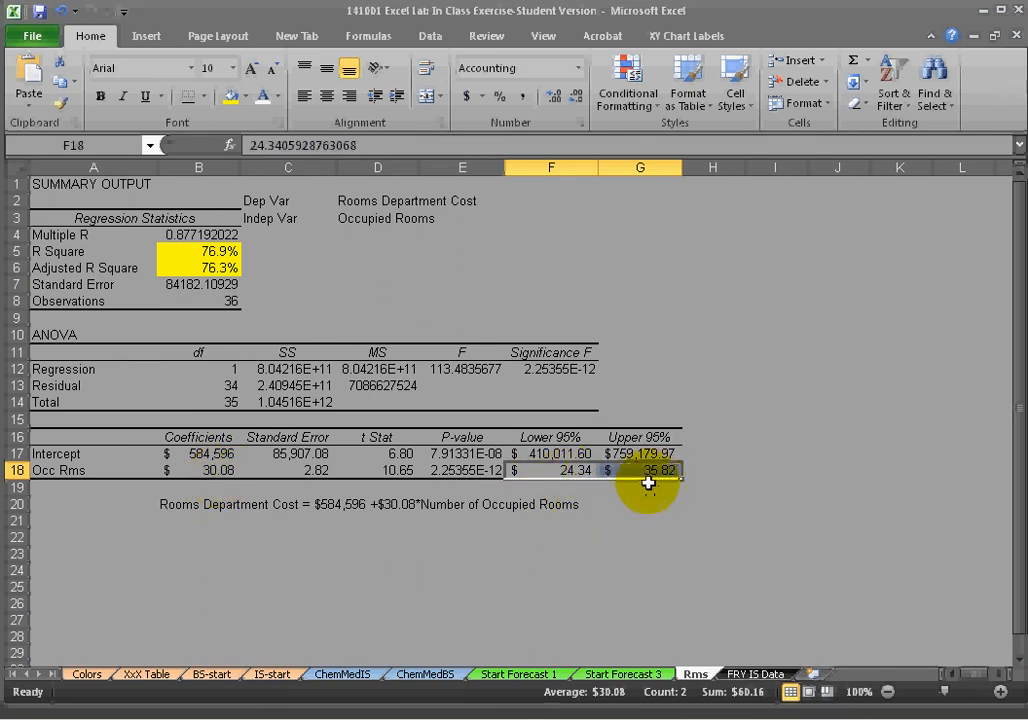
{"action": "left_click", "coordinate": [648, 560]}
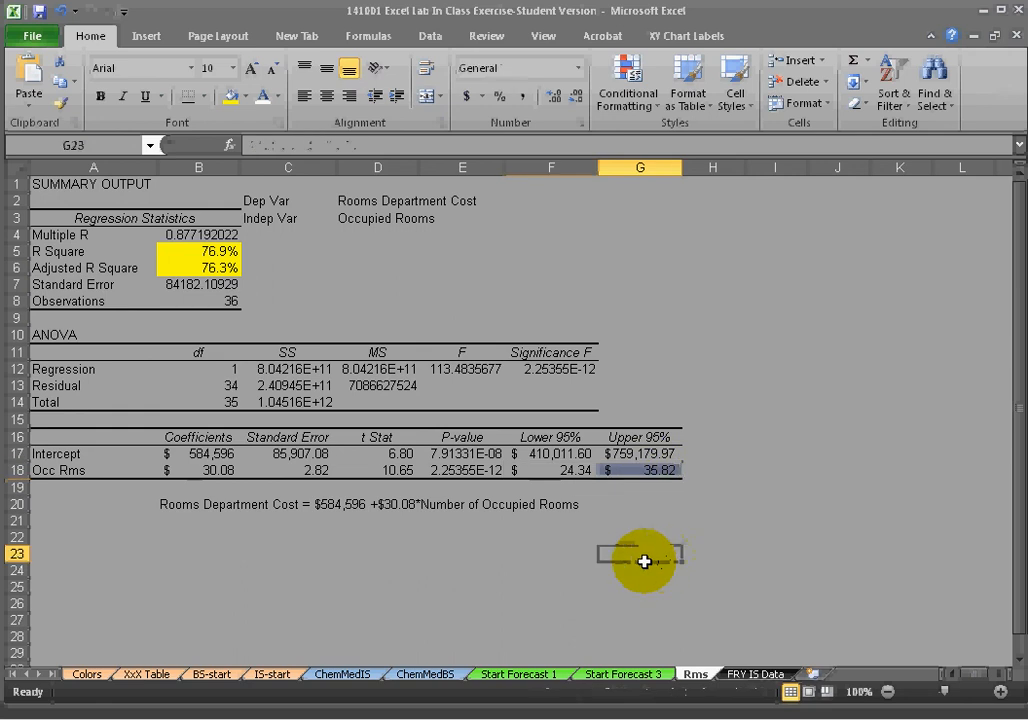